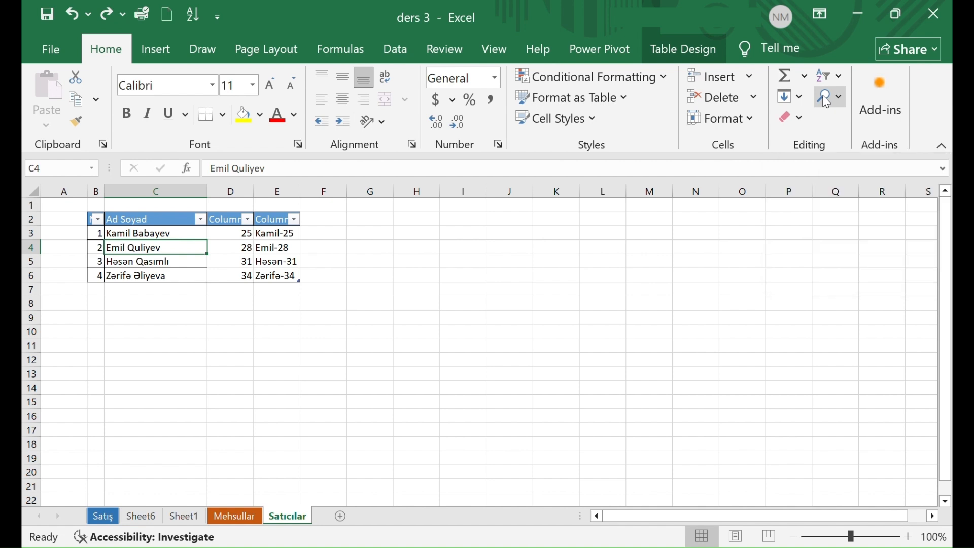
Search the Satıcılar sheet for the third seller's first name, stepping through the matches and listing them all.
left_click(827, 101)
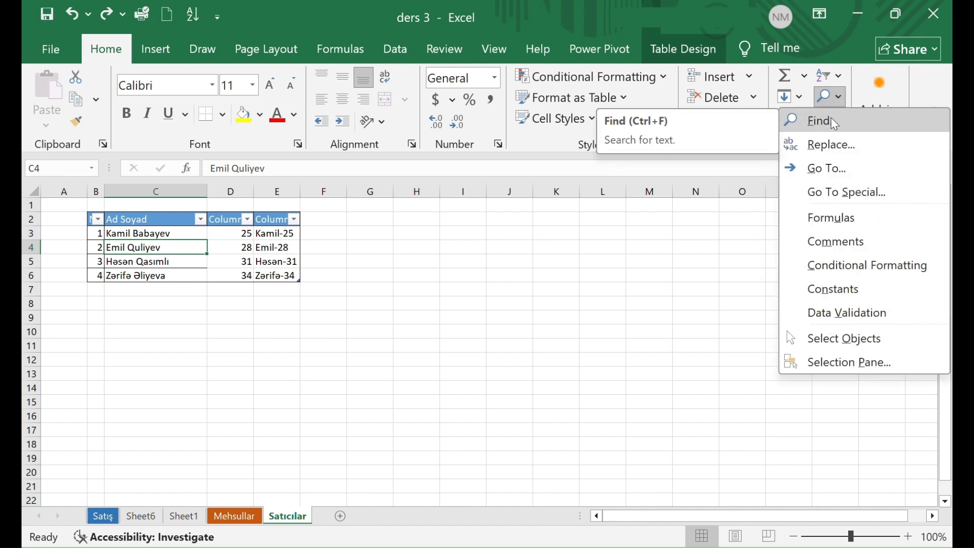
left_click(529, 250)
key("ctrl+f")
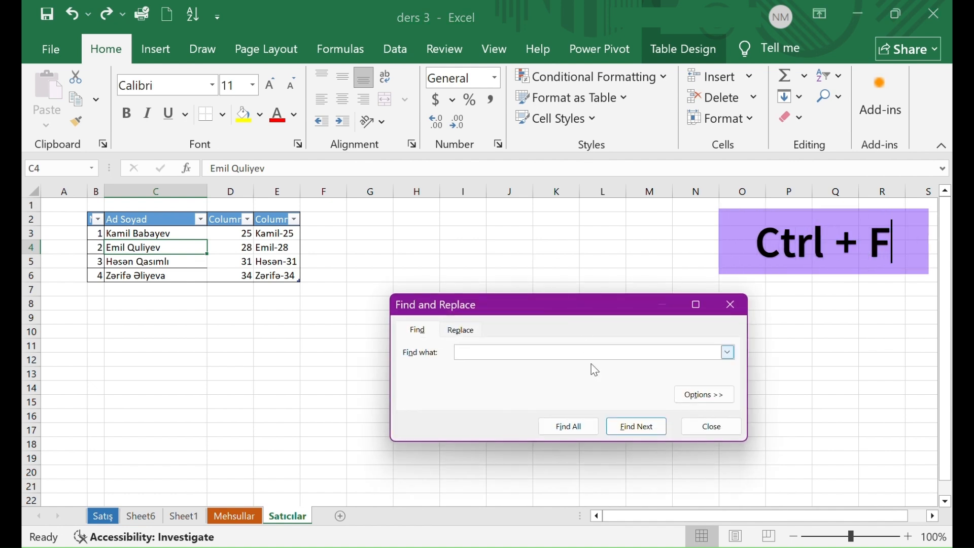
left_click_drag(537, 313, 540, 213)
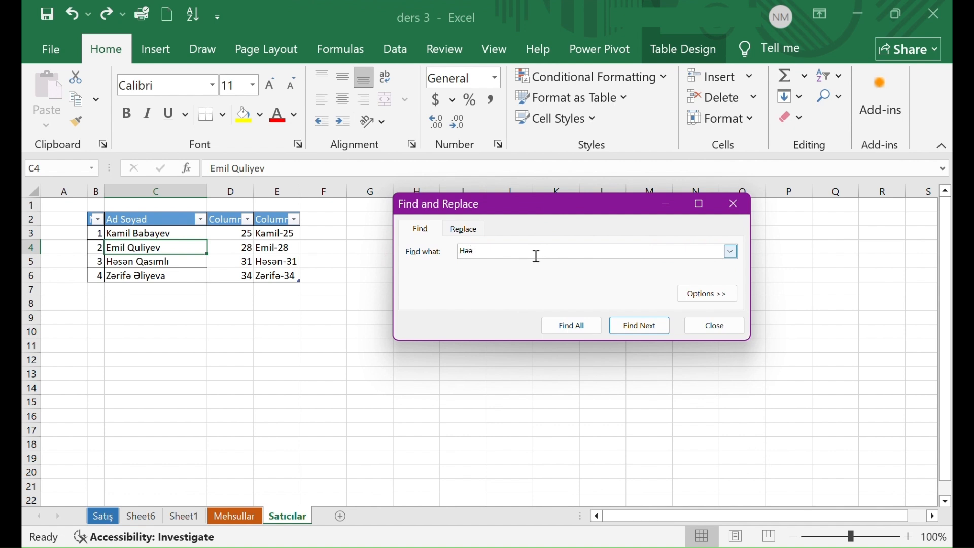
left_click(656, 332)
left_click(656, 332)
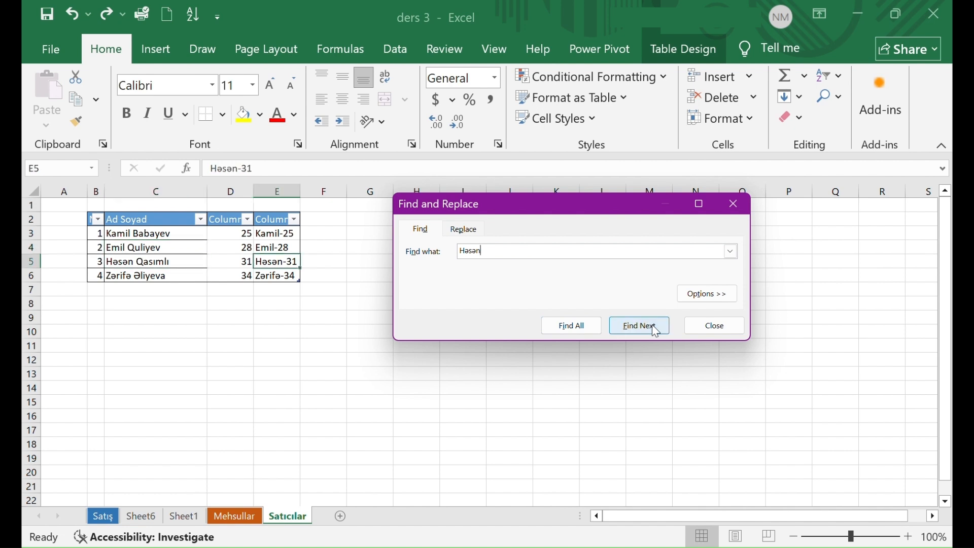
left_click(656, 333)
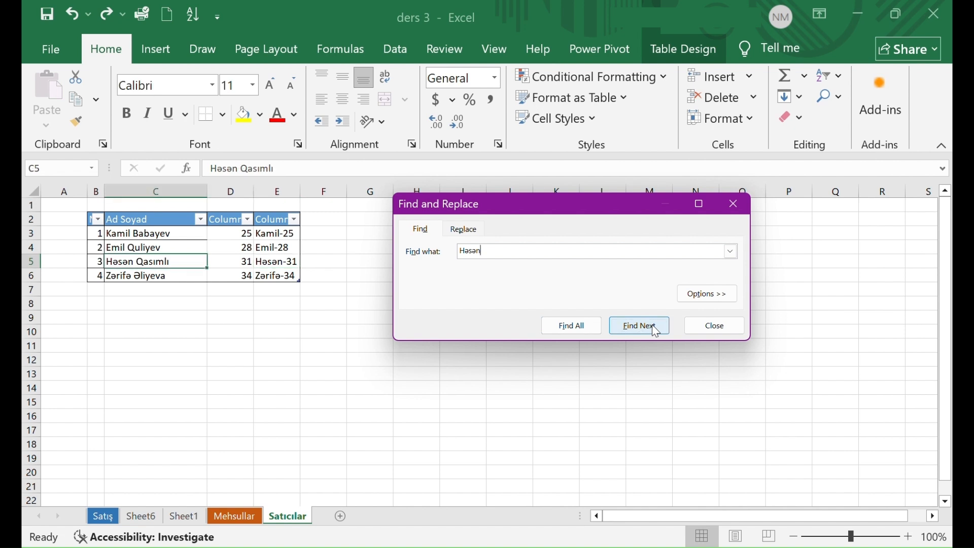
left_click(655, 333)
left_click(575, 329)
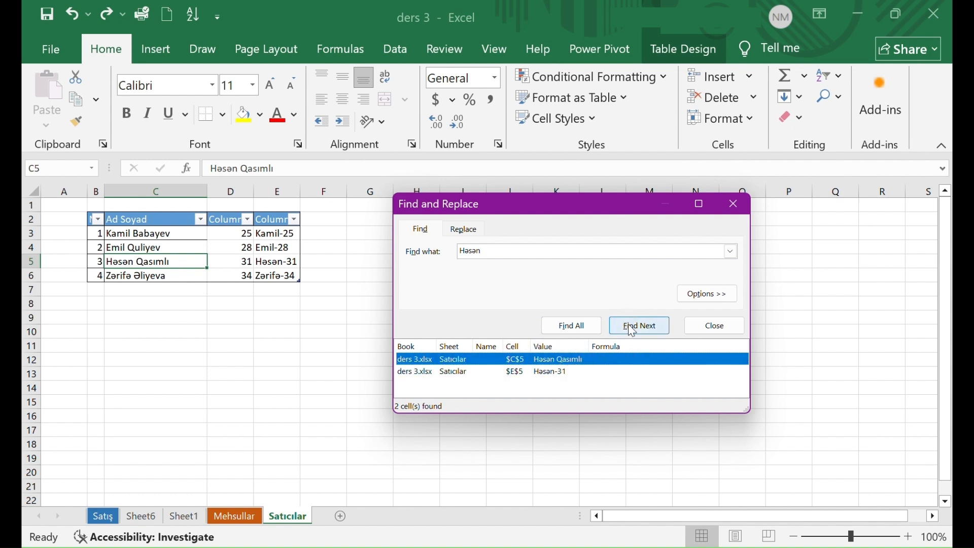
left_click(734, 204)
Replace every occurrence of the third seller's first name on the Satıcılar sheet with a different first name.
left_click(830, 96)
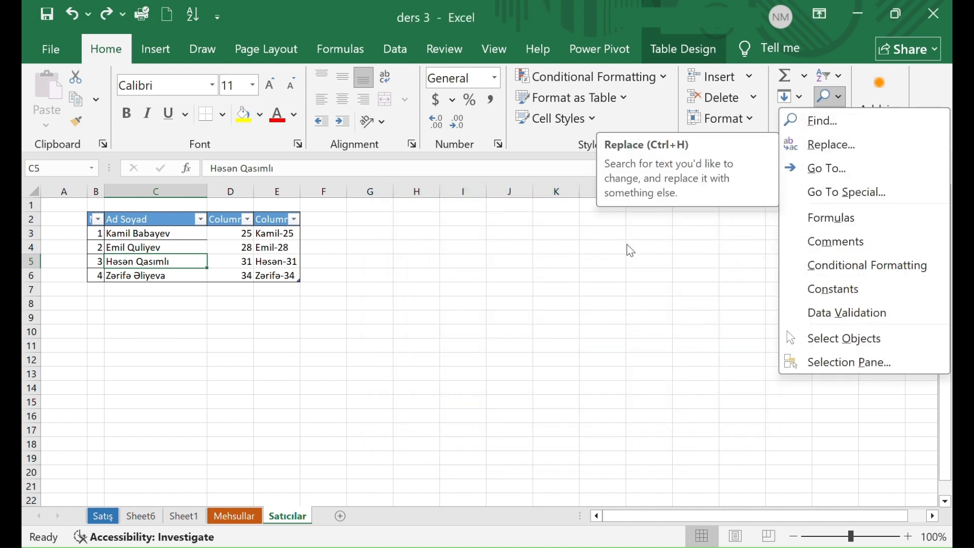
left_click(562, 282)
key("ctrl+h")
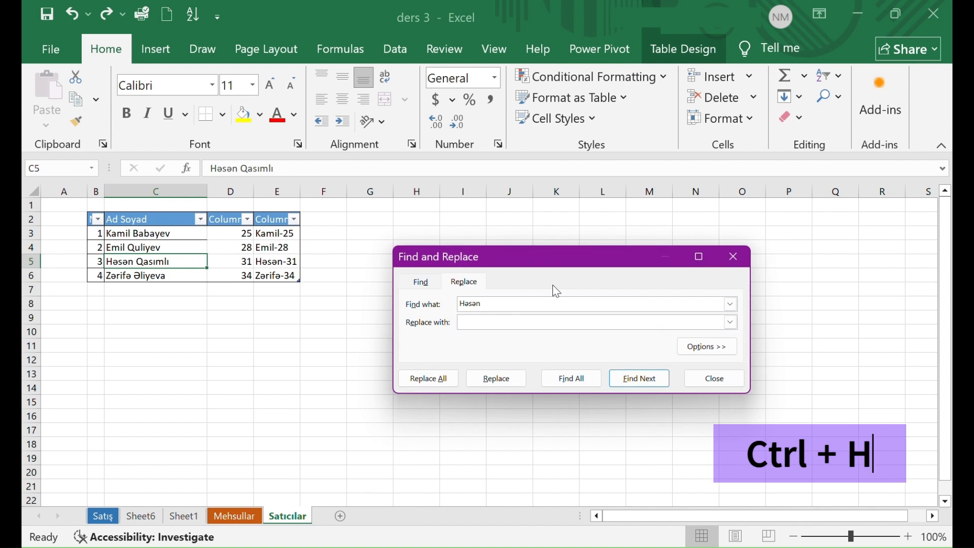
left_click(421, 284)
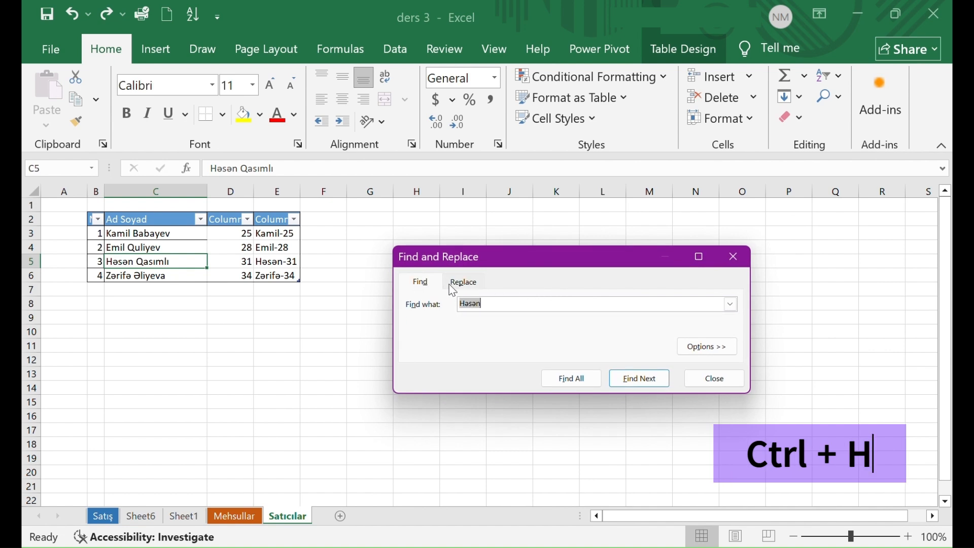
left_click(459, 283)
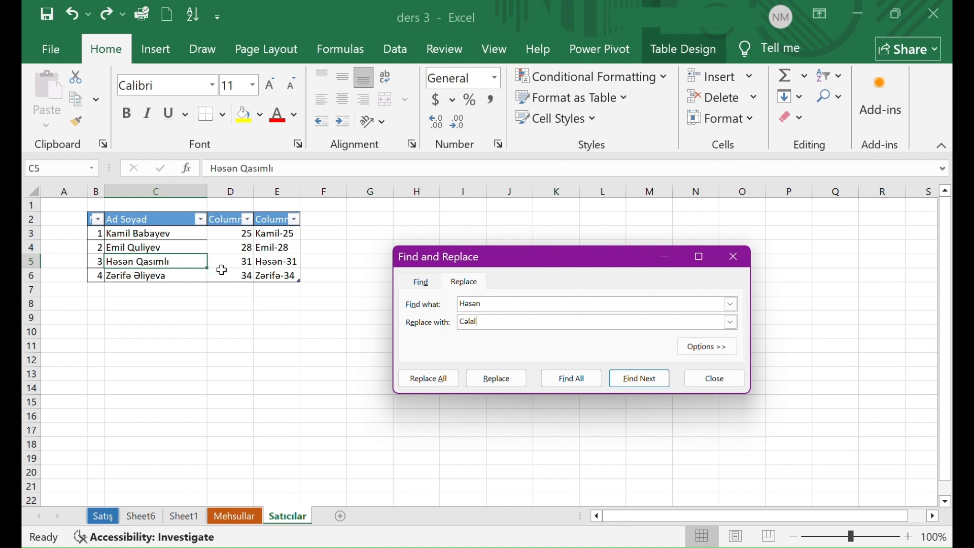
left_click(438, 381)
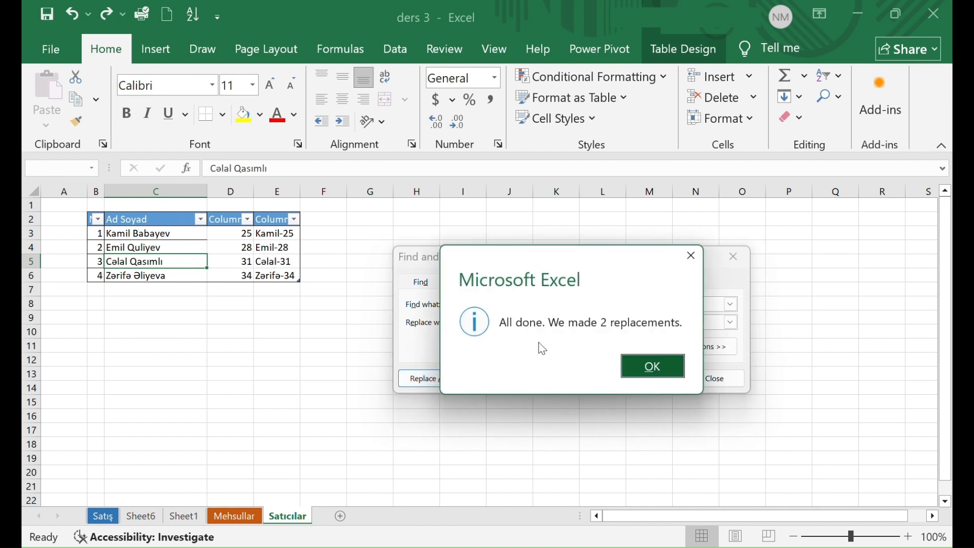
left_click(655, 361)
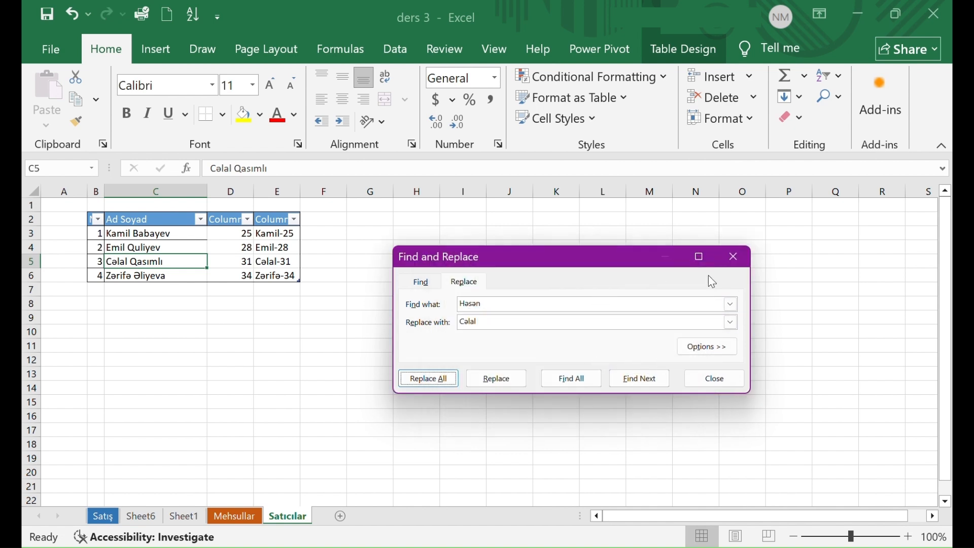
left_click(733, 256)
Use Go To with the reference E6 to jump to that cell on the Satıcılar sheet.
left_click(838, 86)
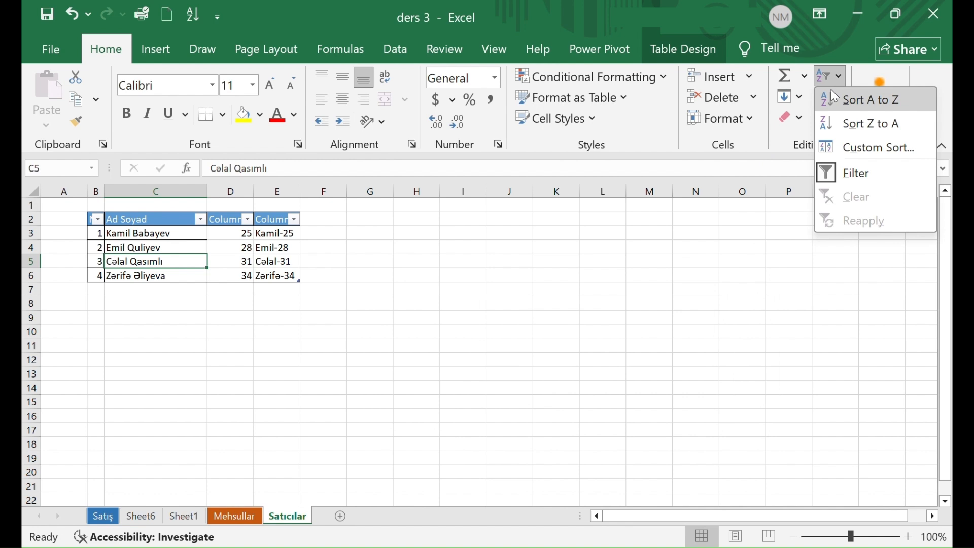
left_click(828, 96)
left_click(828, 96)
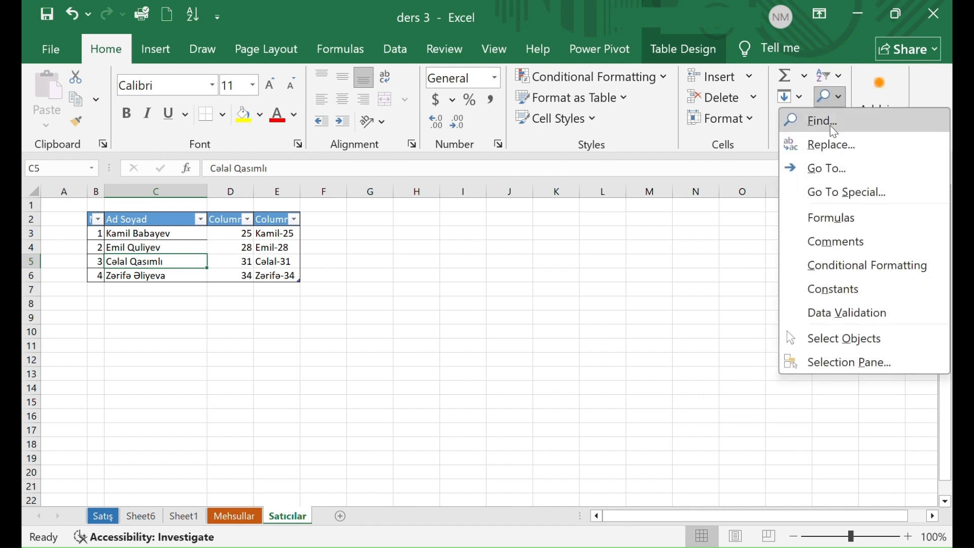
left_click(838, 169)
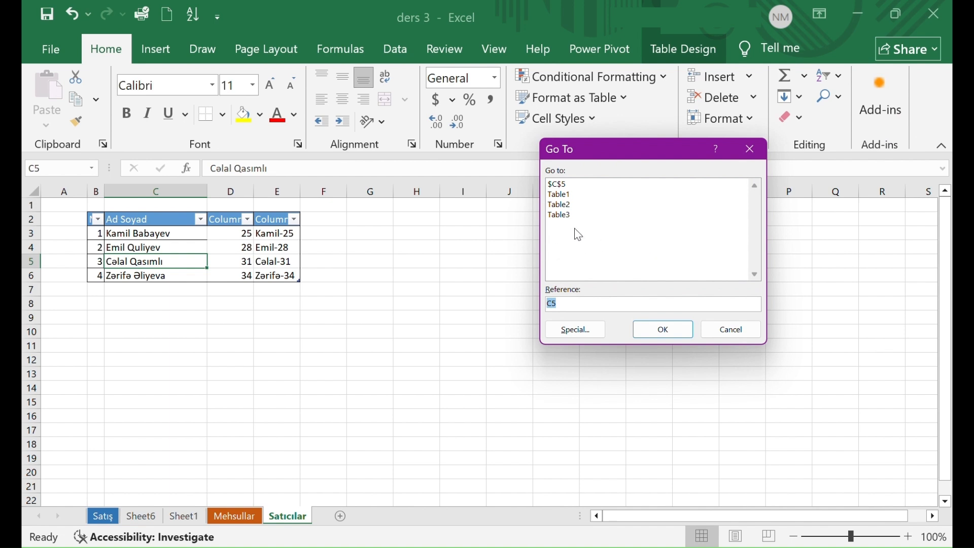
left_click(570, 304)
double_click(570, 303)
type("E")
key("BackSpace")
left_click(660, 330)
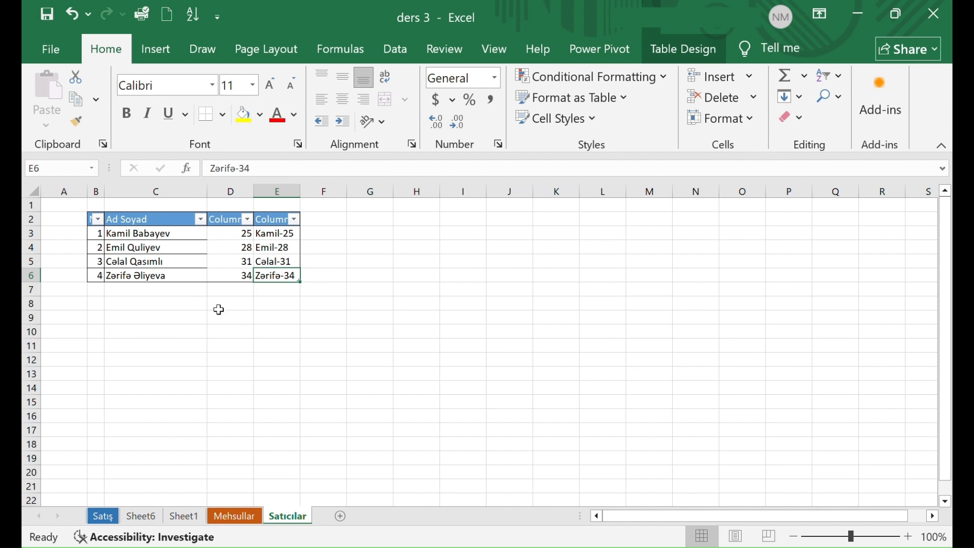
Switch to the Satış sheet and select the empty cell K7 beside the sales table.
left_click(830, 96)
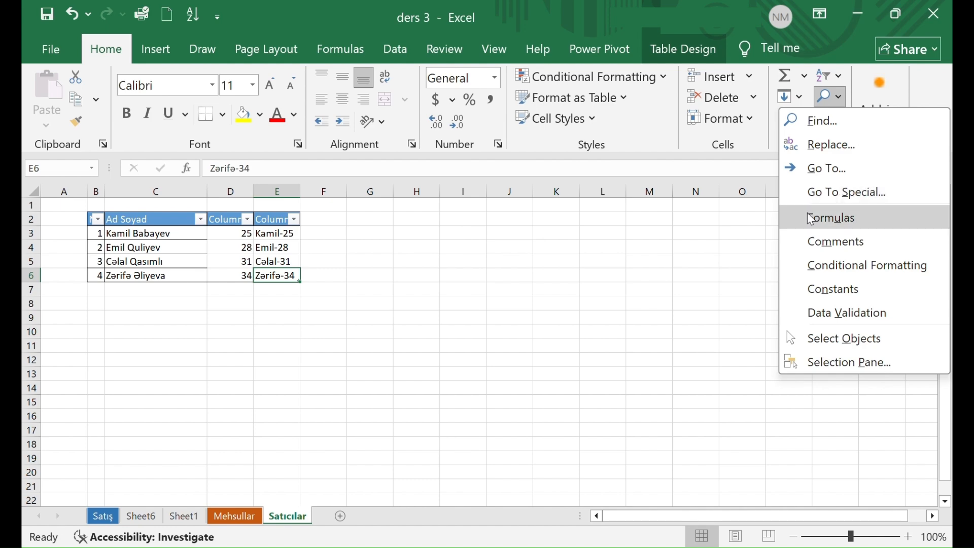
left_click(562, 329)
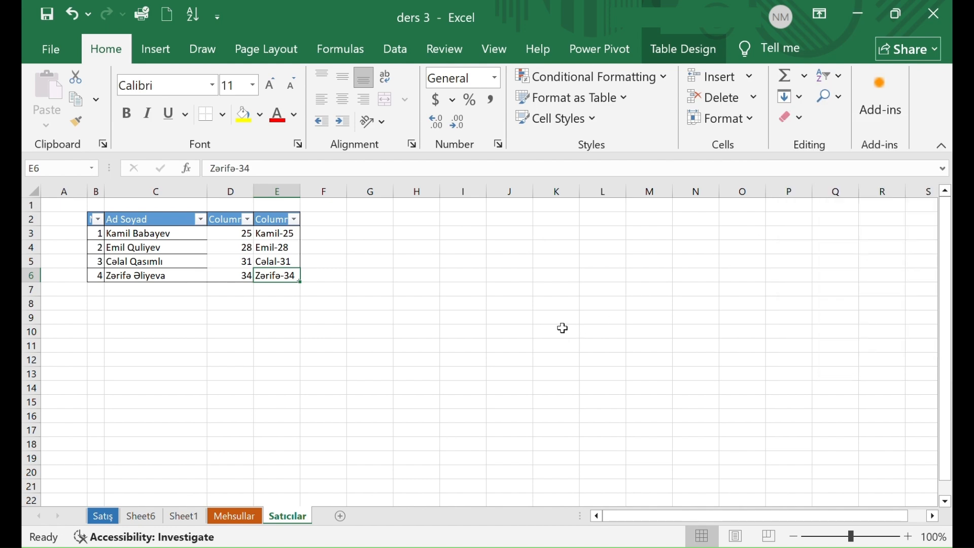
left_click(105, 517)
scroll(494, 234, "up", 12)
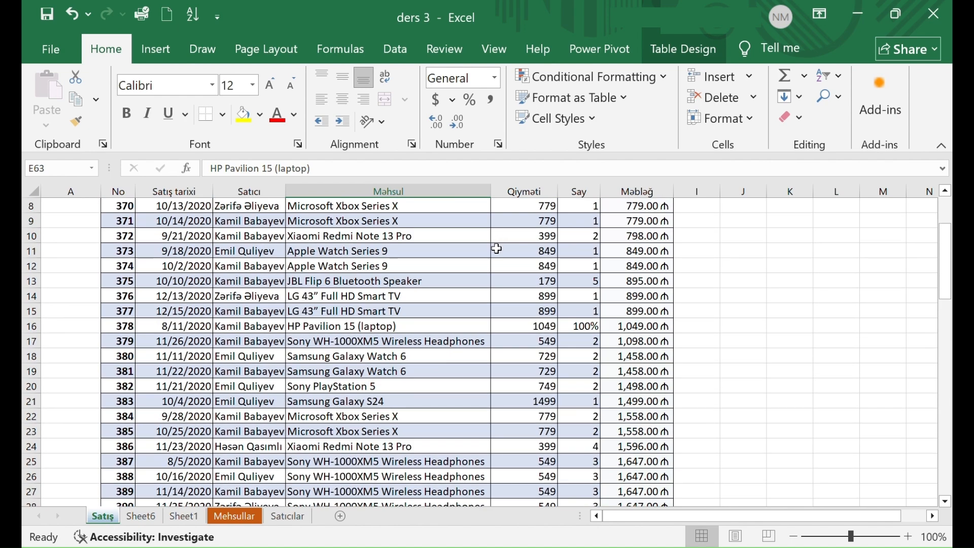
scroll(497, 249, "up", 3)
scroll(497, 247, "down", 3)
left_click(381, 270)
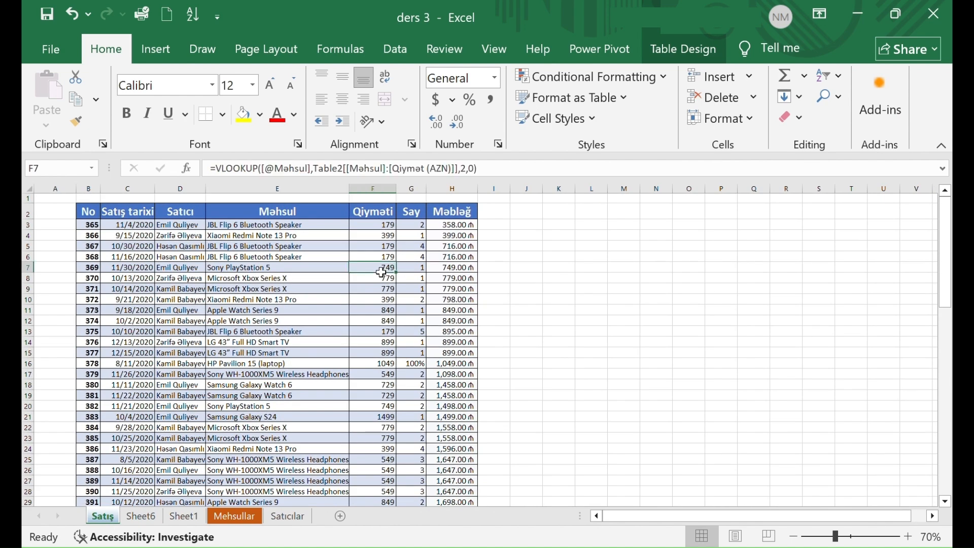
left_click(555, 266)
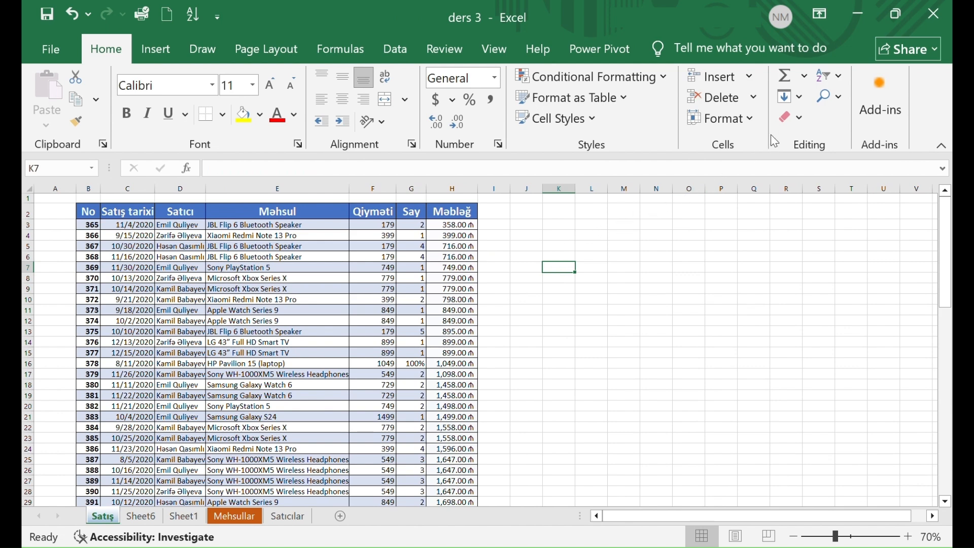
Select all constants on the Satış sheet with Go To Special, including numbers, text, logicals and errors.
left_click(835, 98)
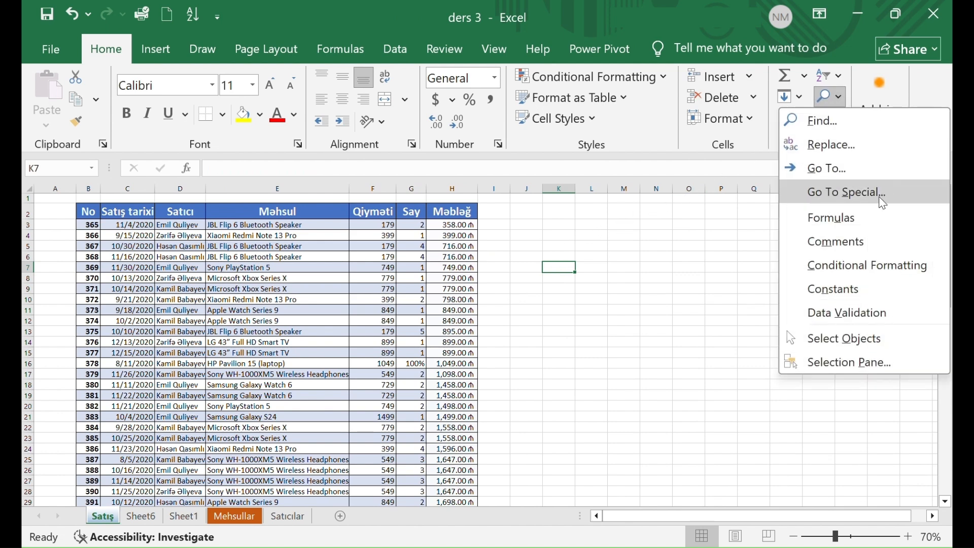
left_click(846, 192)
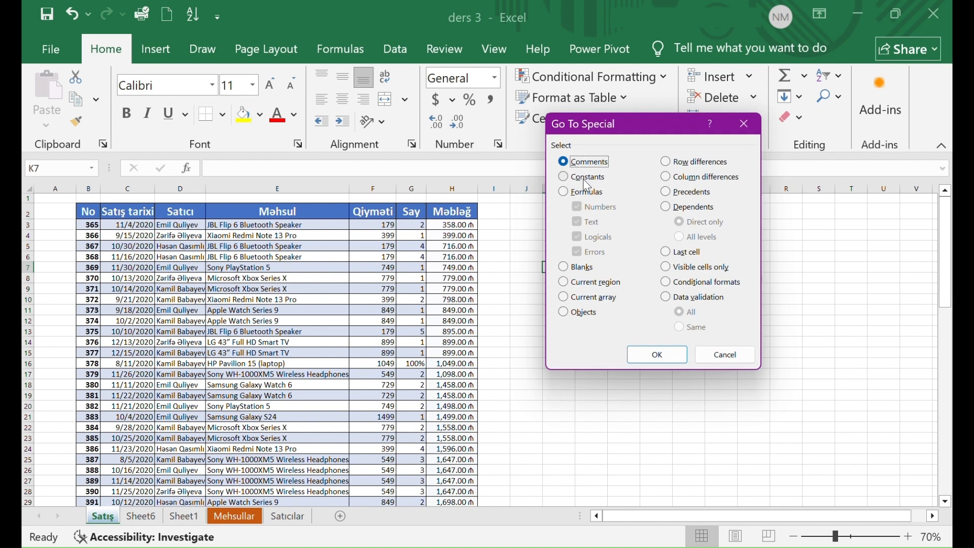
left_click(585, 181)
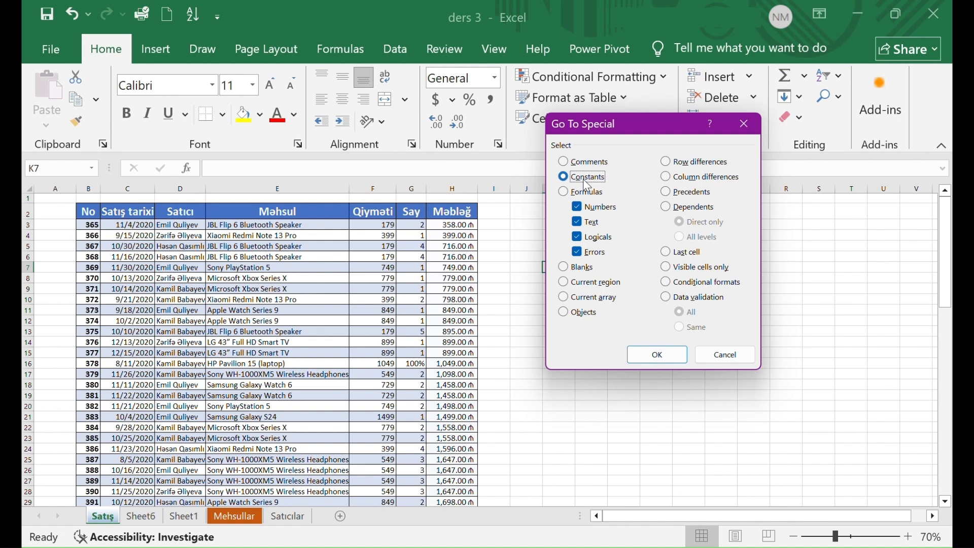
left_click(656, 355)
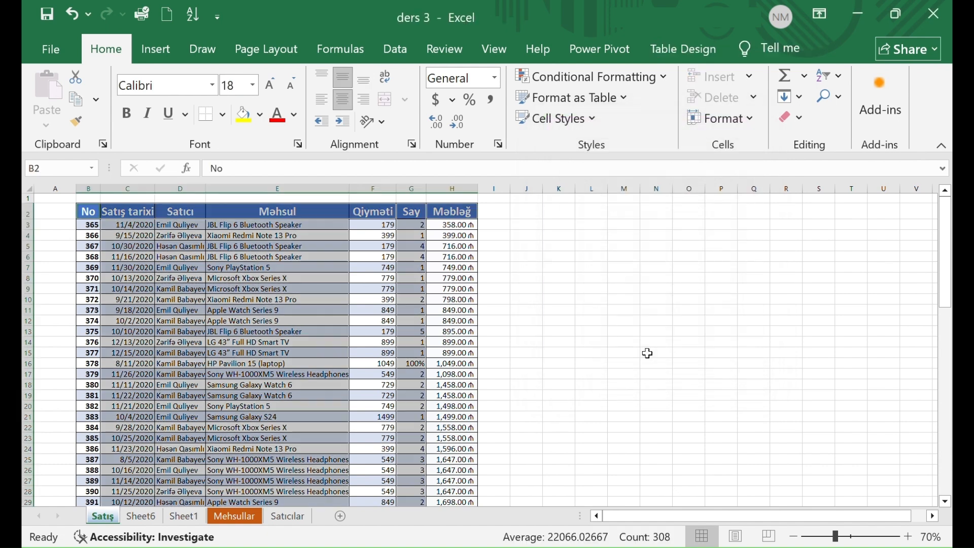
scroll(361, 311, "down", 5)
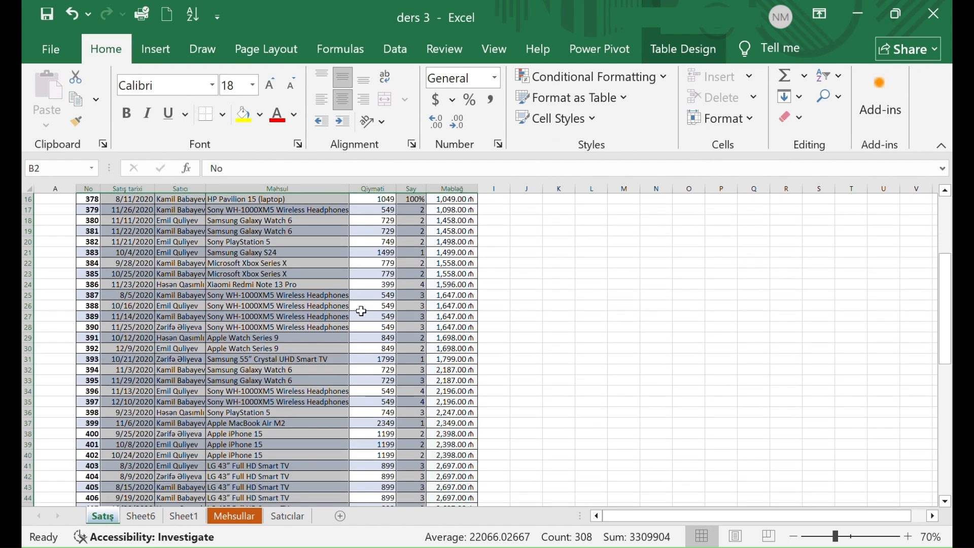
scroll(362, 311, "up", 5)
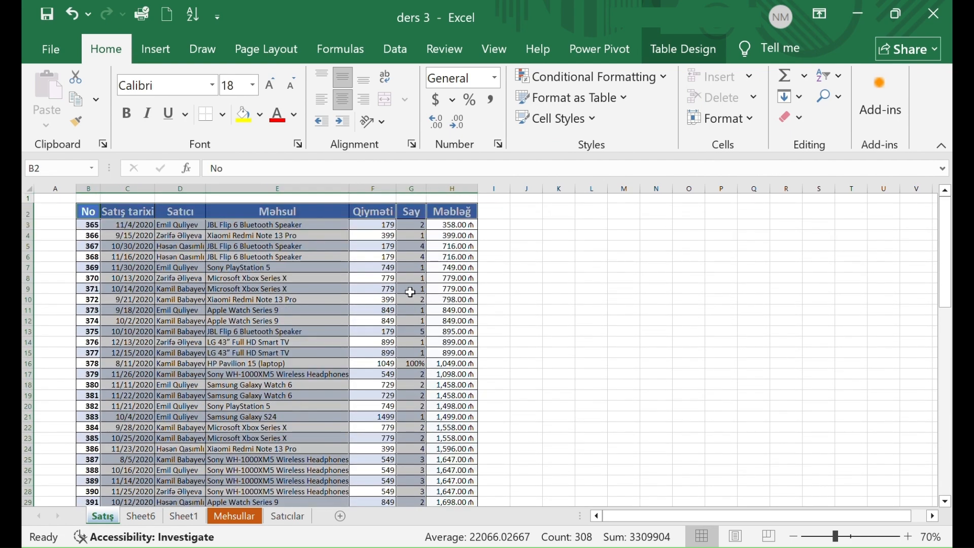
Clear the constants selection and select all formula cells on the Satış sheet with Go To Special, including every result type.
left_click(828, 96)
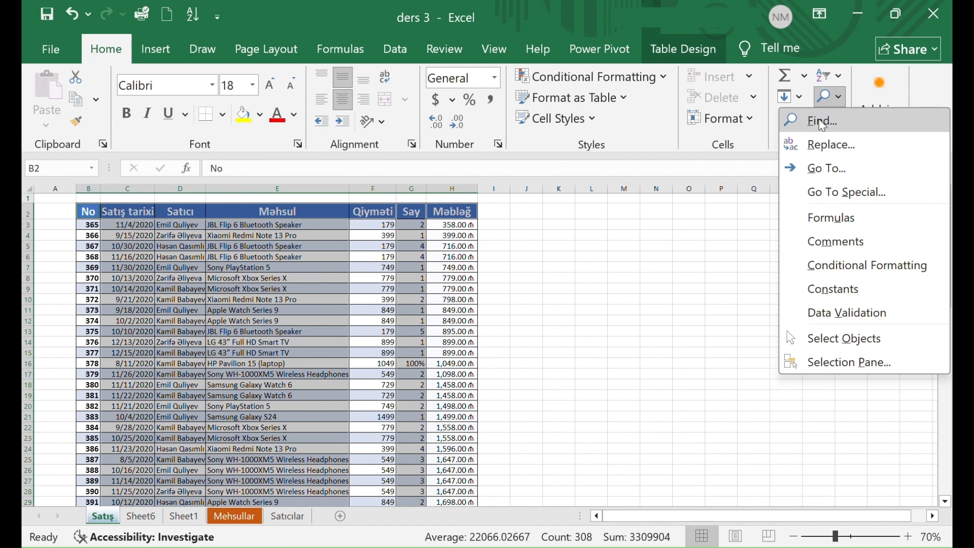
left_click(577, 237)
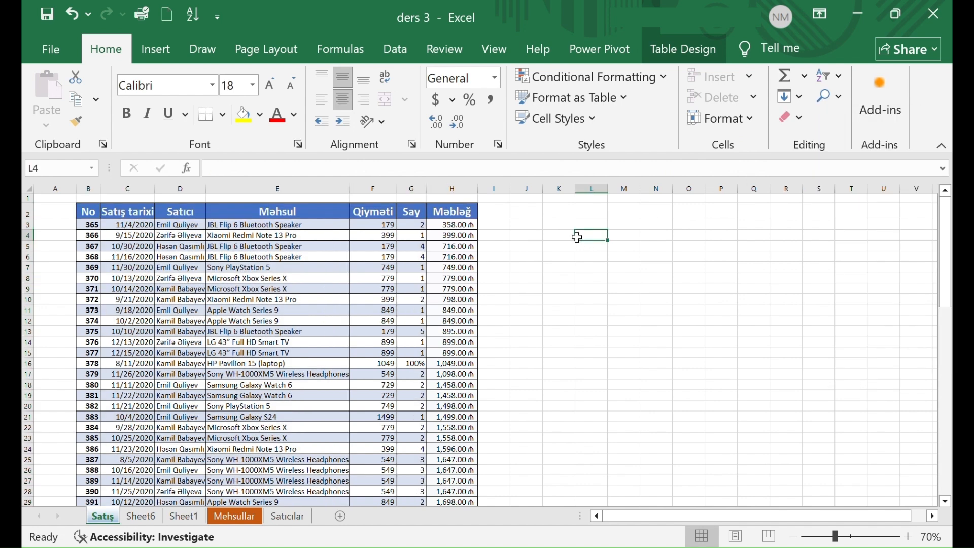
left_click(836, 96)
left_click(845, 190)
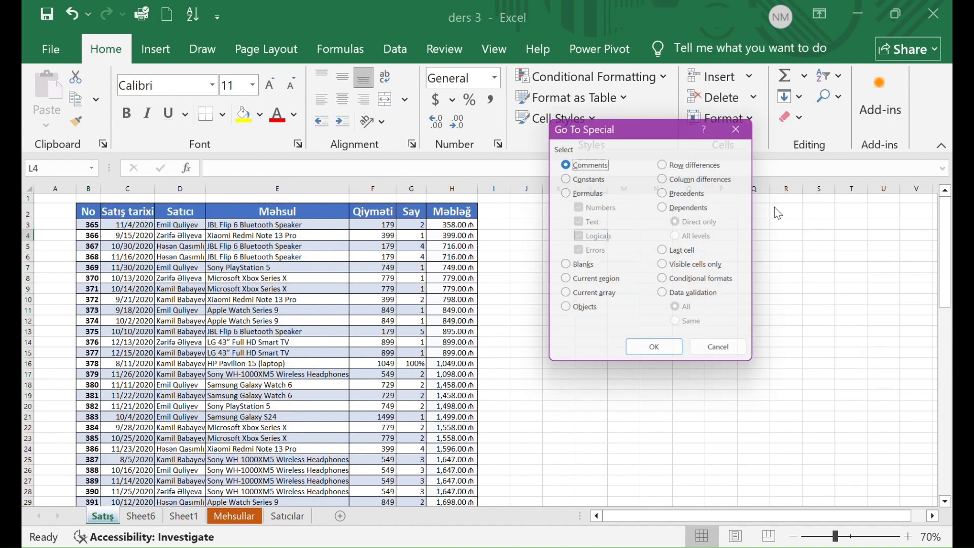
left_click(583, 192)
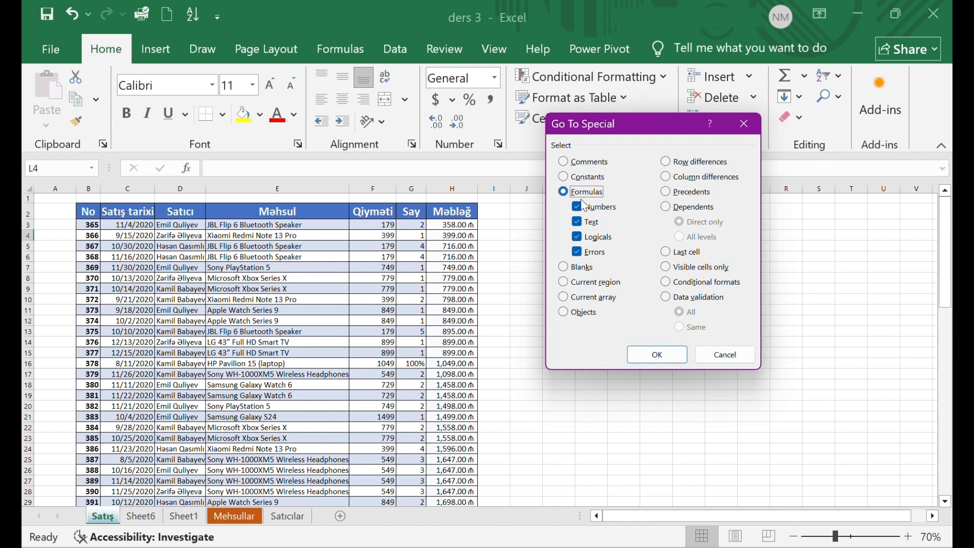
left_click(658, 354)
scroll(283, 299, "down", 1)
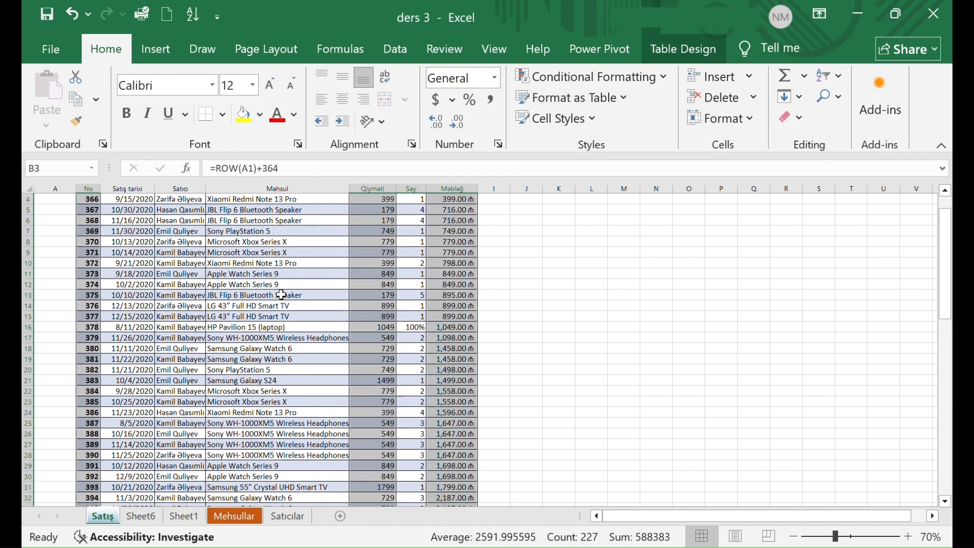
scroll(283, 295, "up", 1)
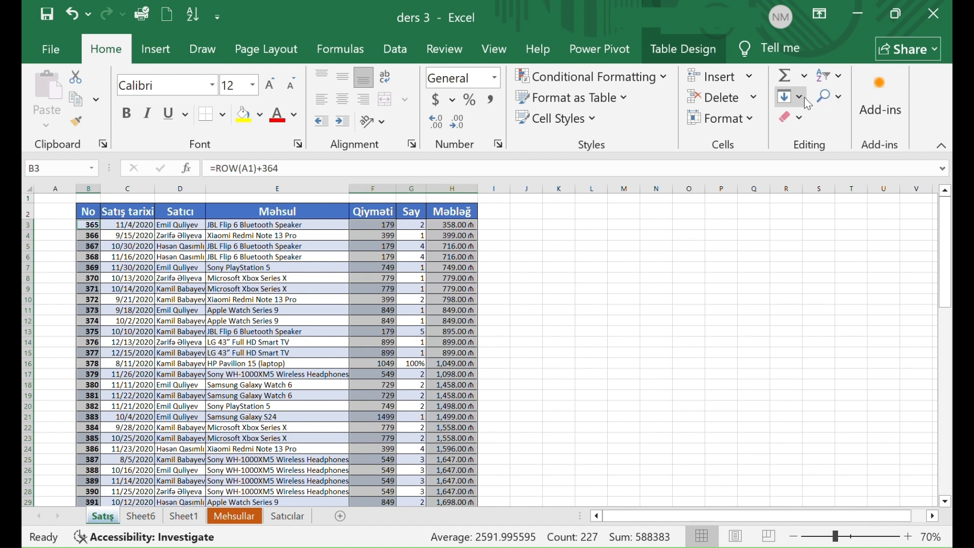
Deselect the formula cells by selecting cell P3, and view the Go To Special options without applying any.
left_click(834, 96)
left_click(710, 226)
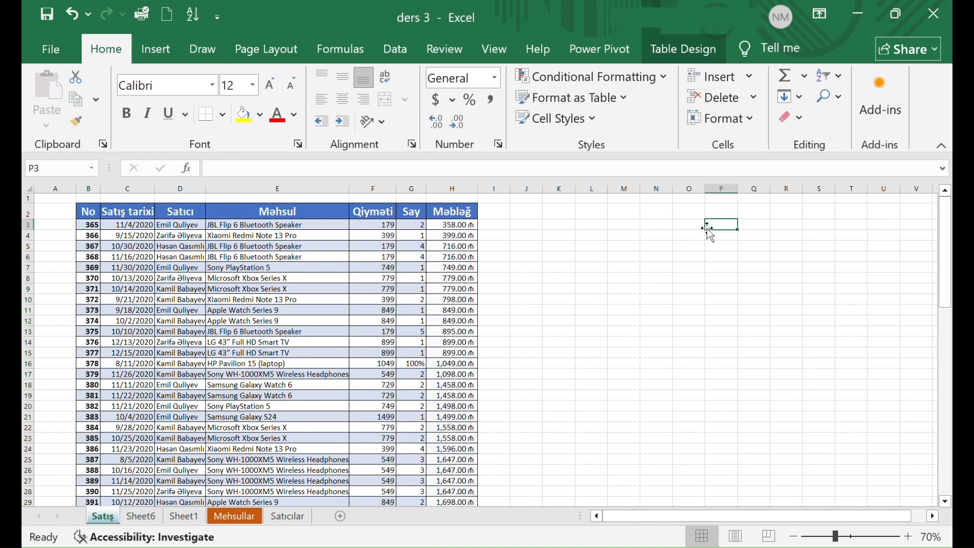
left_click(833, 96)
left_click(862, 191)
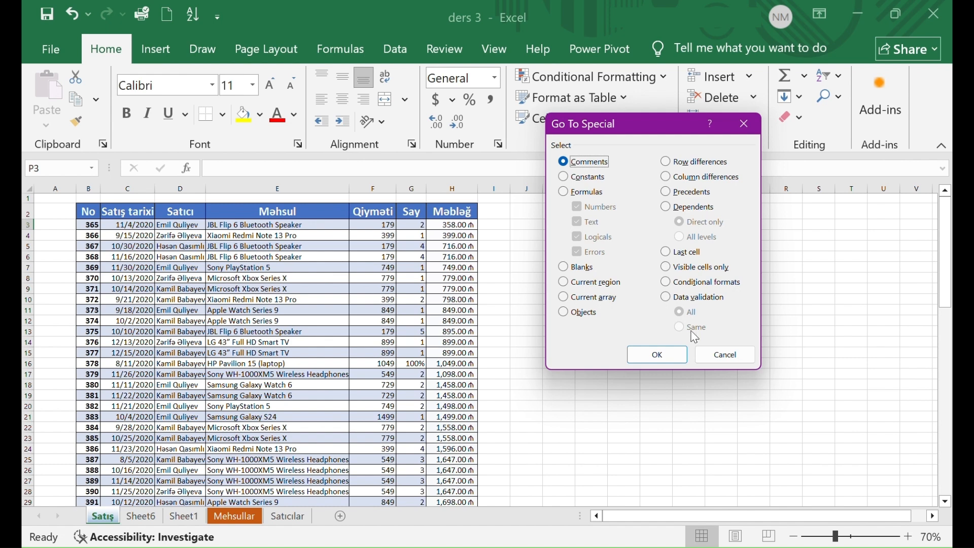
left_click(724, 354)
Turn the Select Objects mode on and off again.
left_click(829, 104)
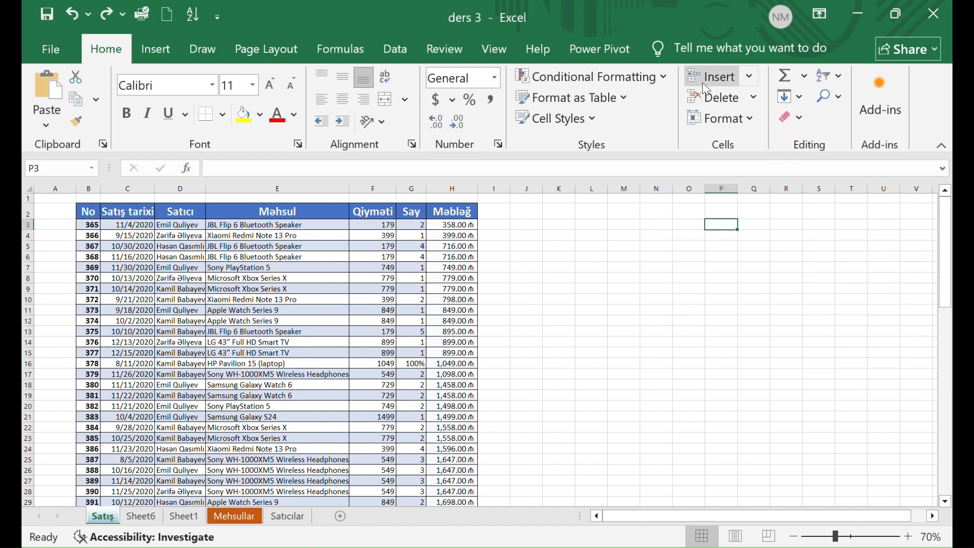
left_click(831, 99)
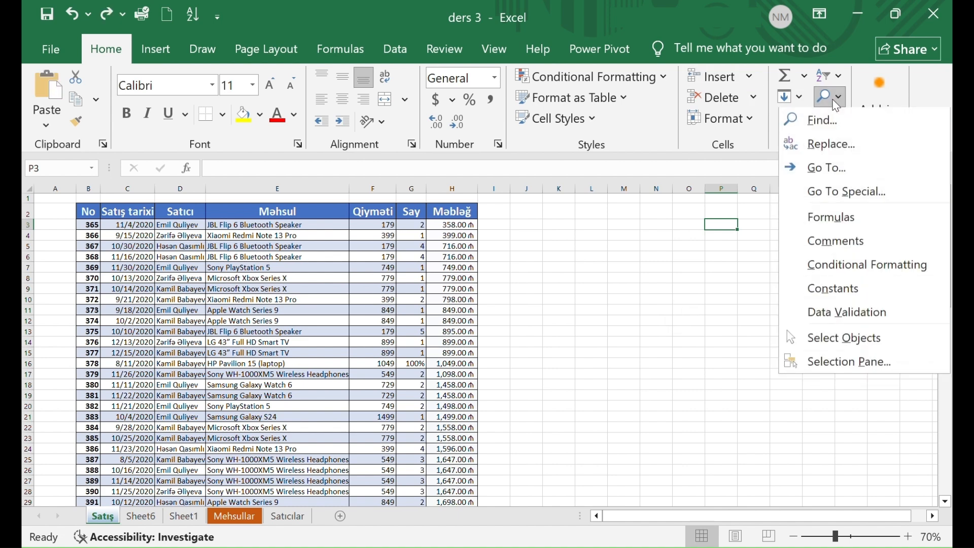
left_click(867, 352)
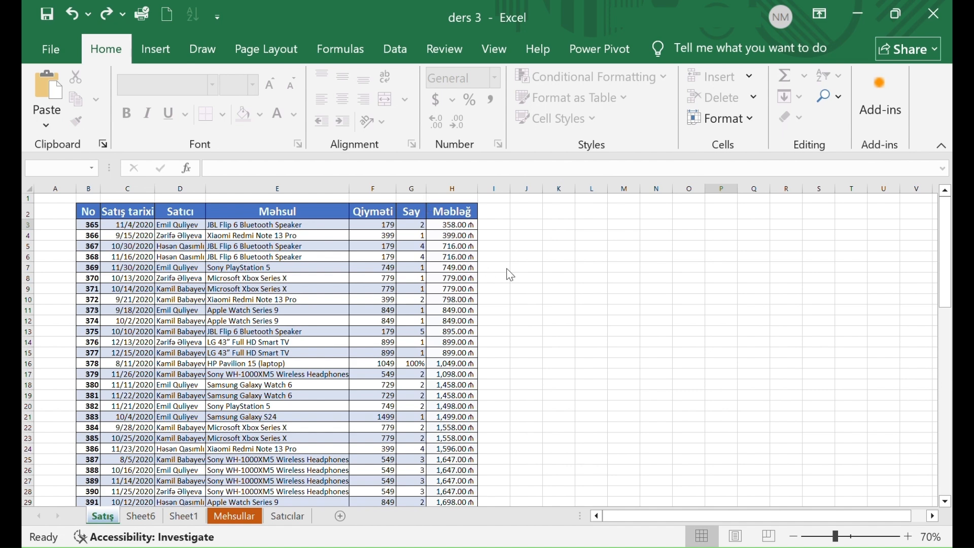
left_click(829, 104)
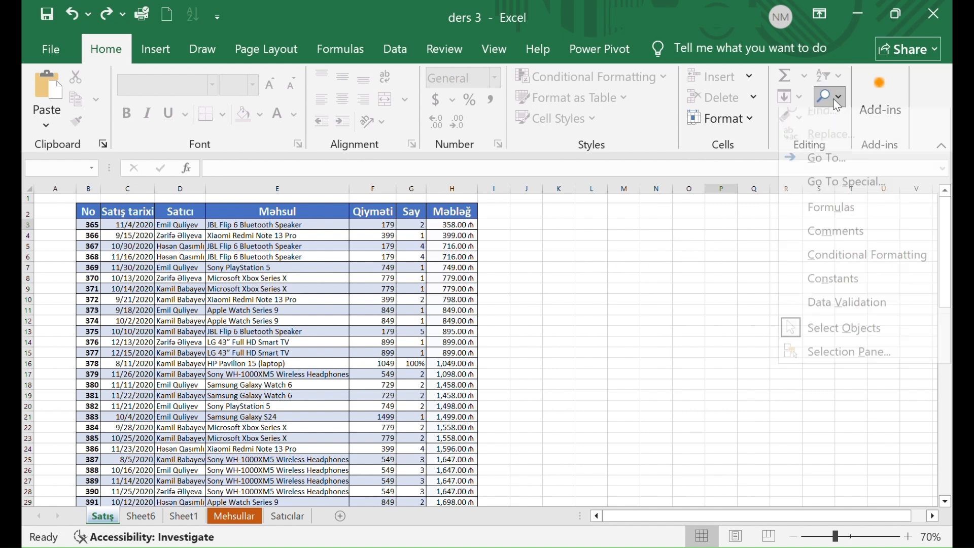
left_click(834, 326)
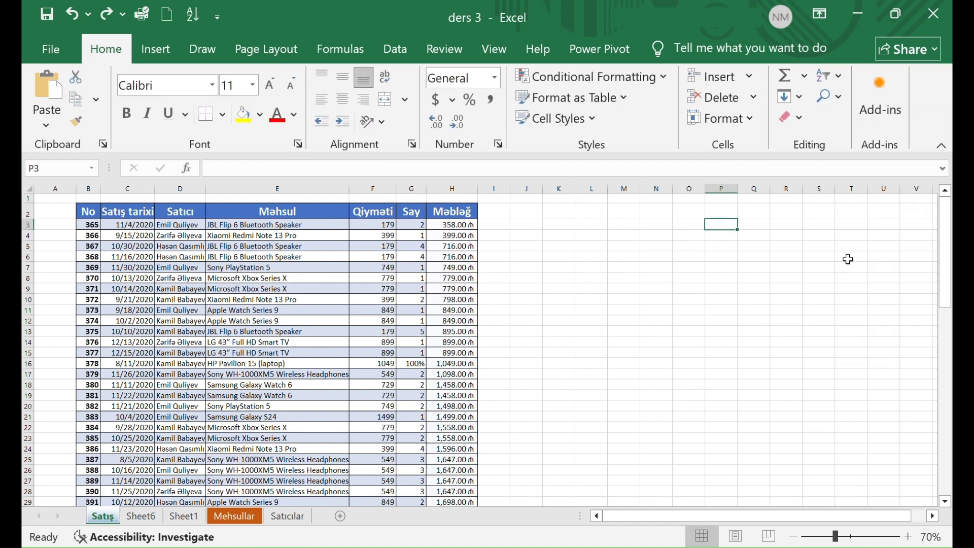
left_click(156, 50)
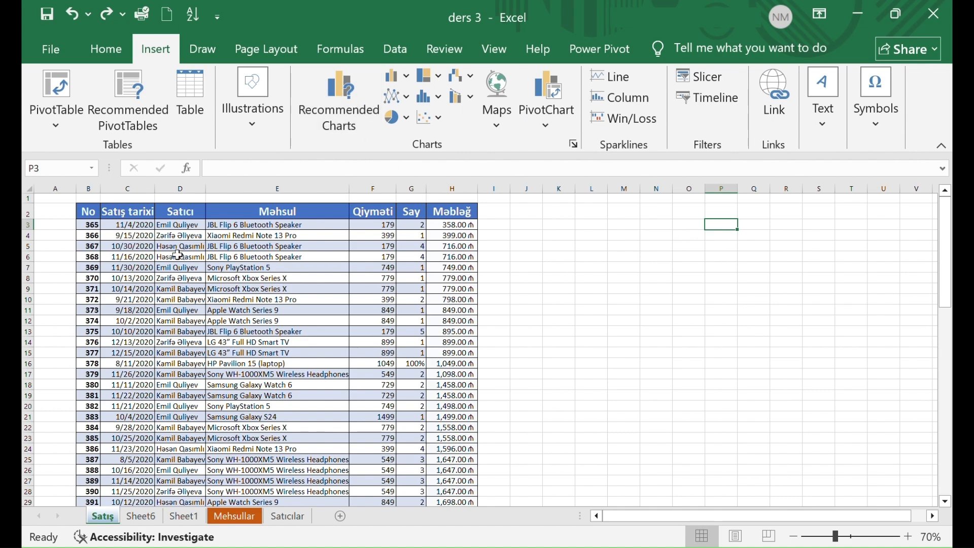
left_click(180, 224)
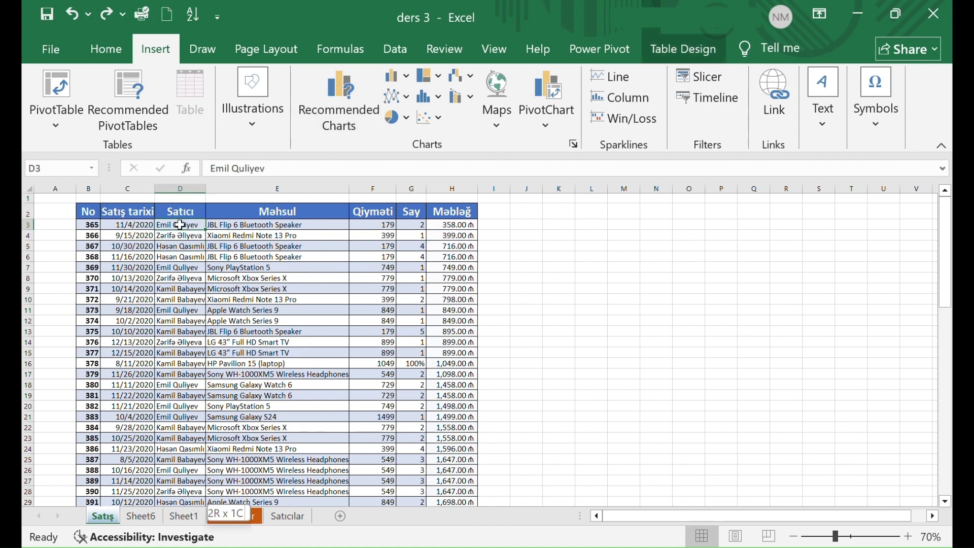
key("ctrl+shift+Down")
scroll(257, 229, "up", 6)
scroll(257, 228, "up", 10)
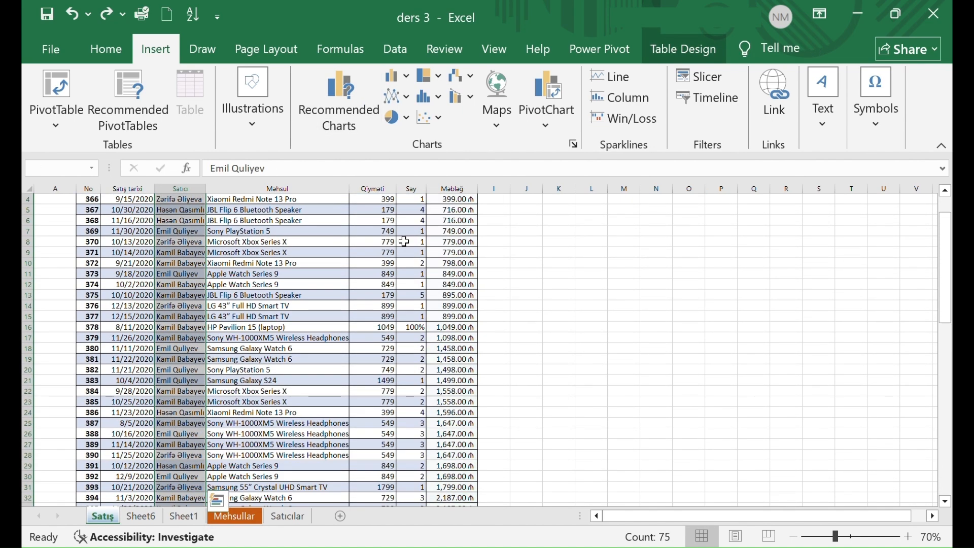
left_click(384, 225, "shift")
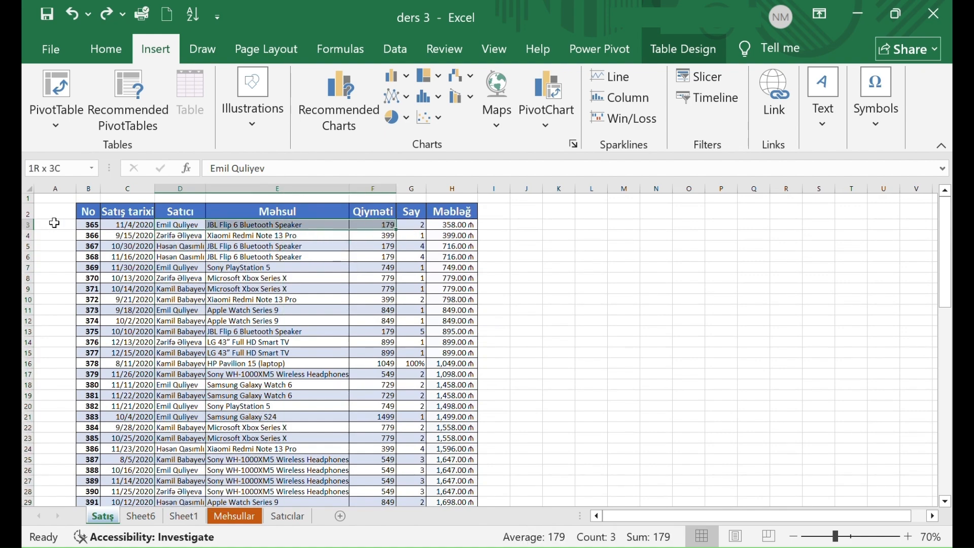
Select all Satıcı values from D3 down and add all Qiyməti values from F3 down to the selection.
left_click(172, 225)
key("ctrl+shift+Down")
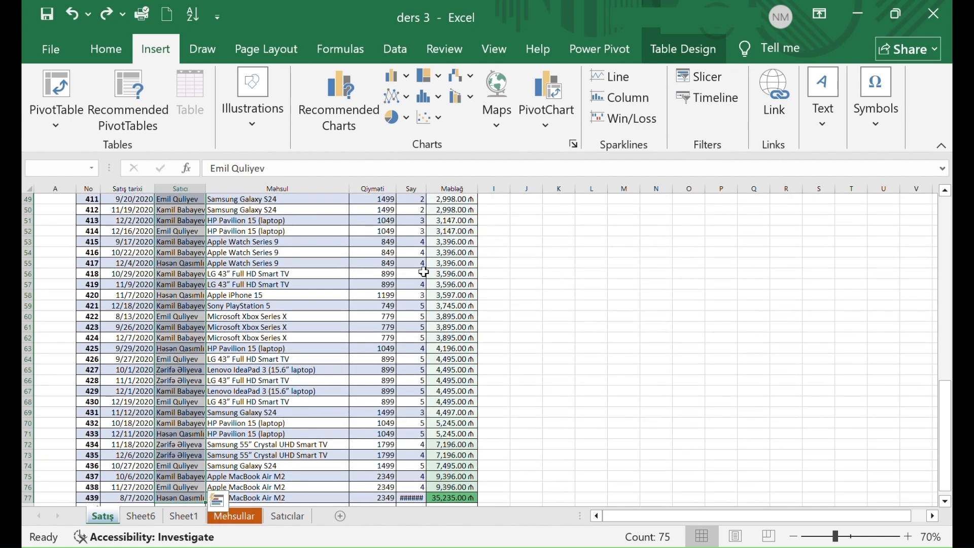
scroll(394, 231, "up", 9)
scroll(394, 231, "up", 7)
left_click(374, 226, "ctrl")
key("ctrl+shift+Down")
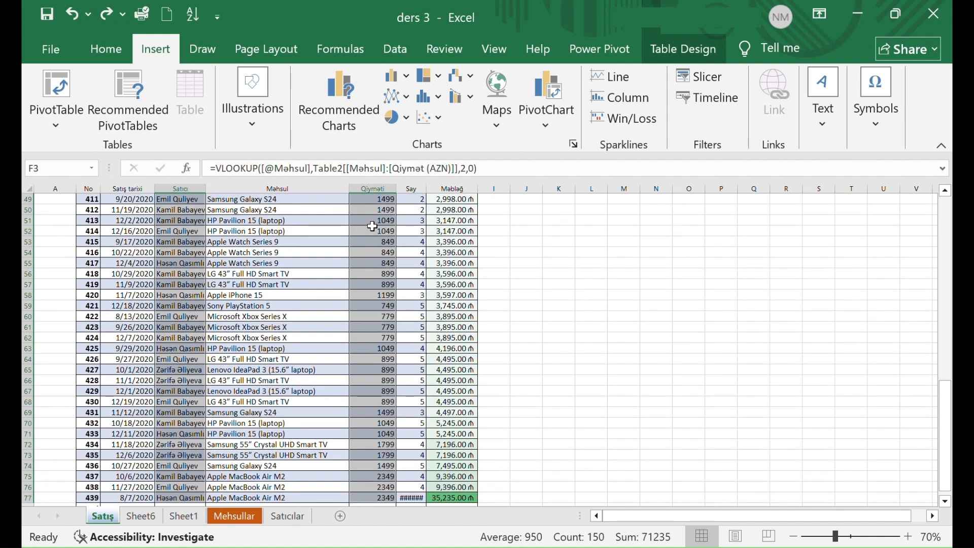
Insert the recommended Pareto chart for the selected data and move it to the empty area beside the table.
scroll(373, 226, "down", 1)
scroll(355, 214, "up", 5)
scroll(355, 213, "up", 3)
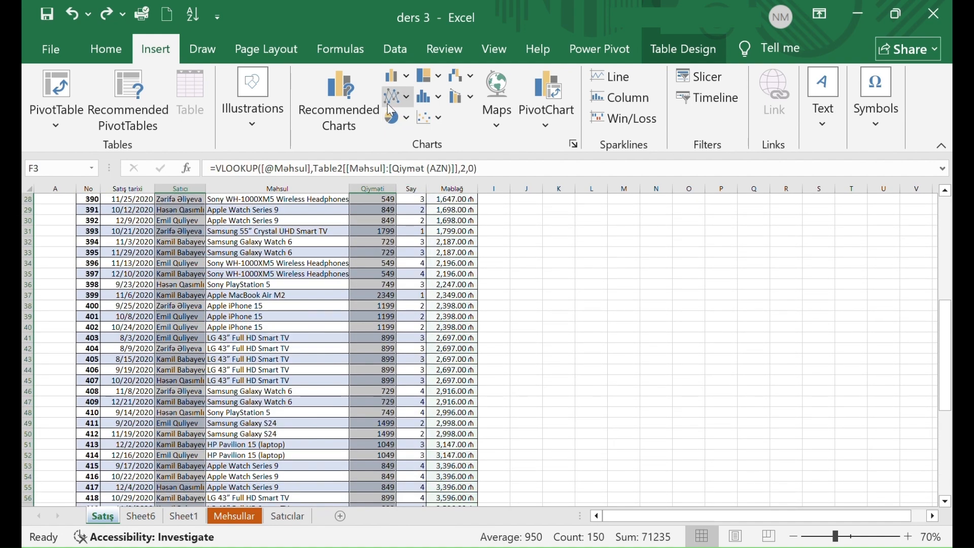
left_click(336, 108)
left_click(396, 364)
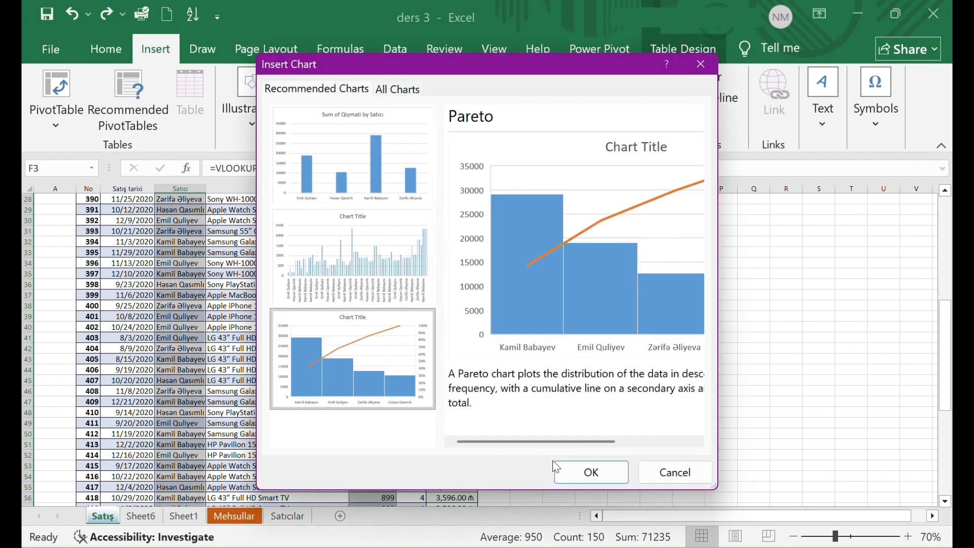
left_click(613, 465)
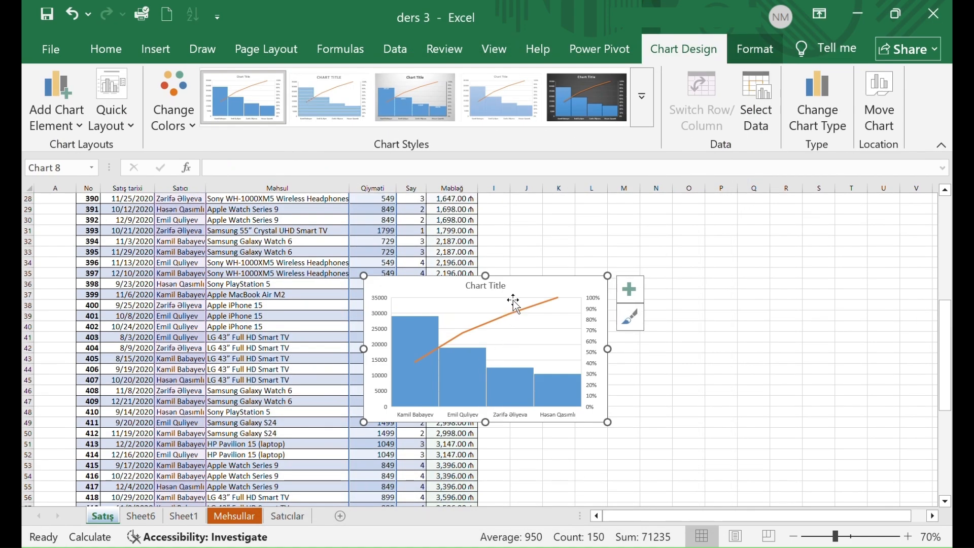
left_click_drag(526, 286, 669, 236)
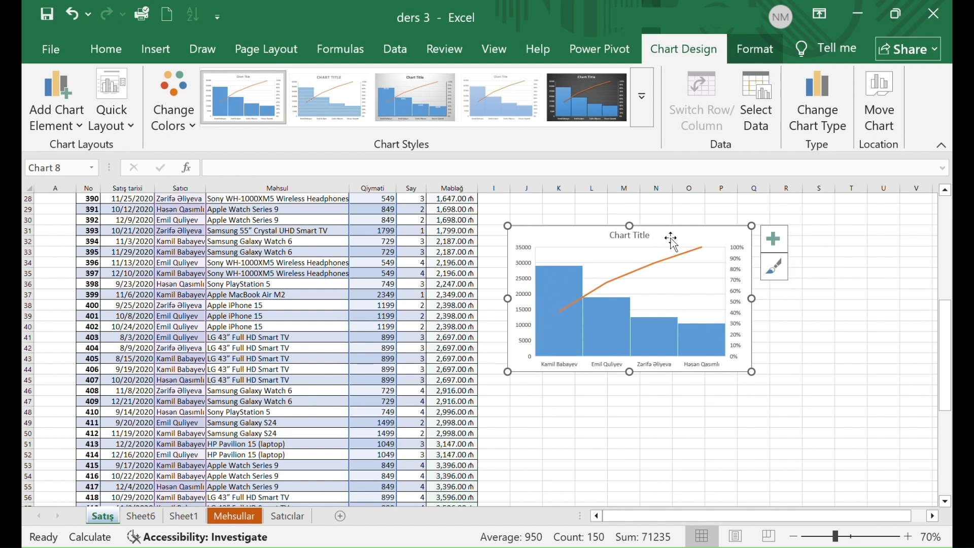
left_click_drag(587, 240, 578, 226)
Draw a large oval shape over the lower edge of the Pareto chart, extending below it.
left_click(155, 49)
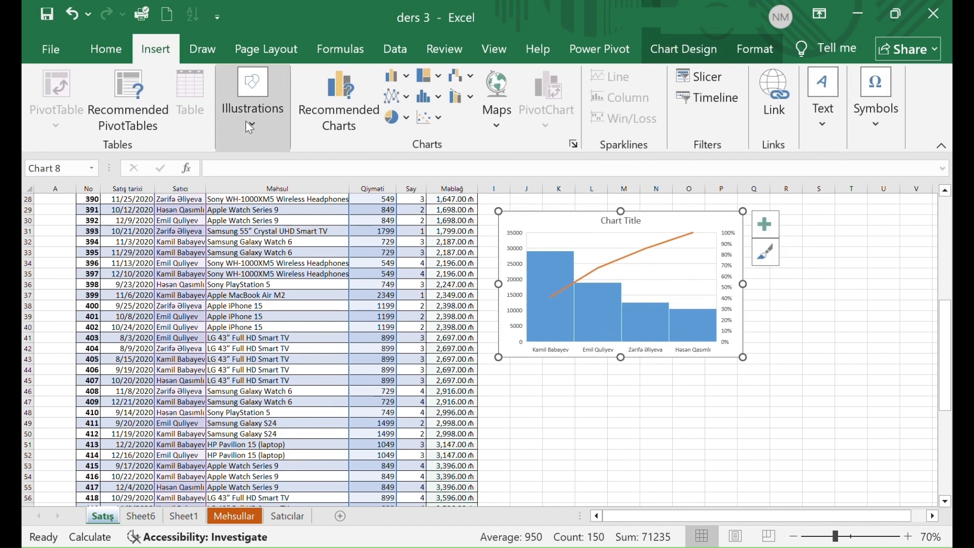
left_click(260, 126)
left_click(281, 192)
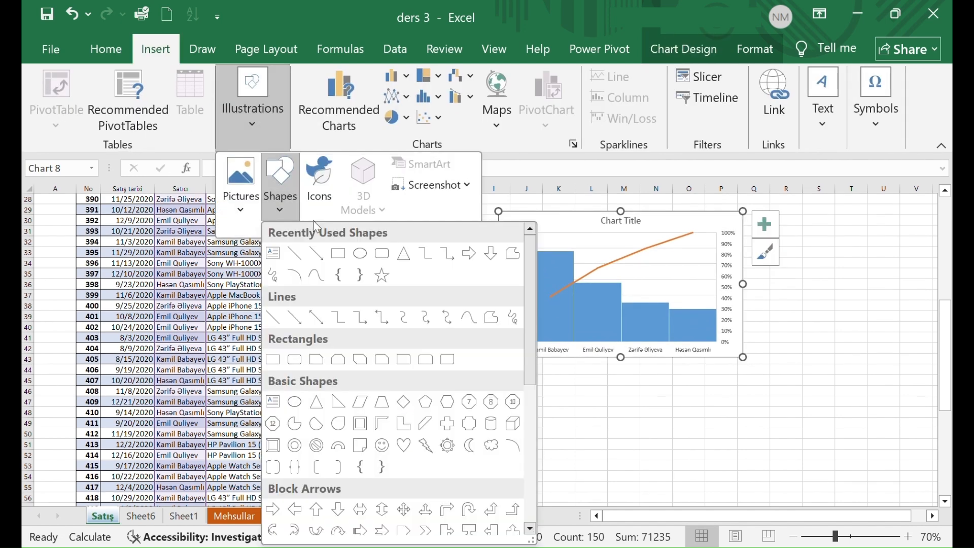
left_click(353, 257)
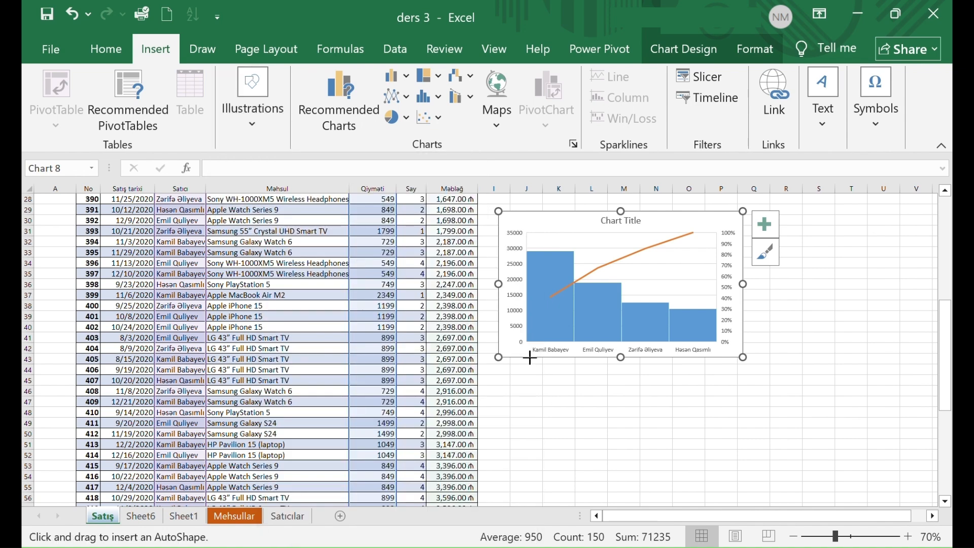
mouse_move(530, 358)
left_mouse_down()
mouse_move(822, 522)
mouse_move(811, 507)
left_mouse_up()
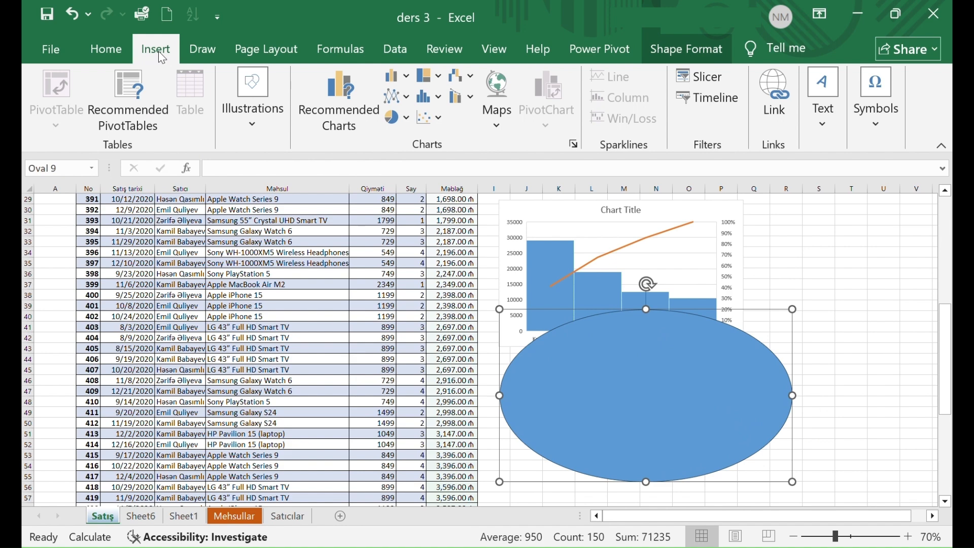
left_click(230, 126)
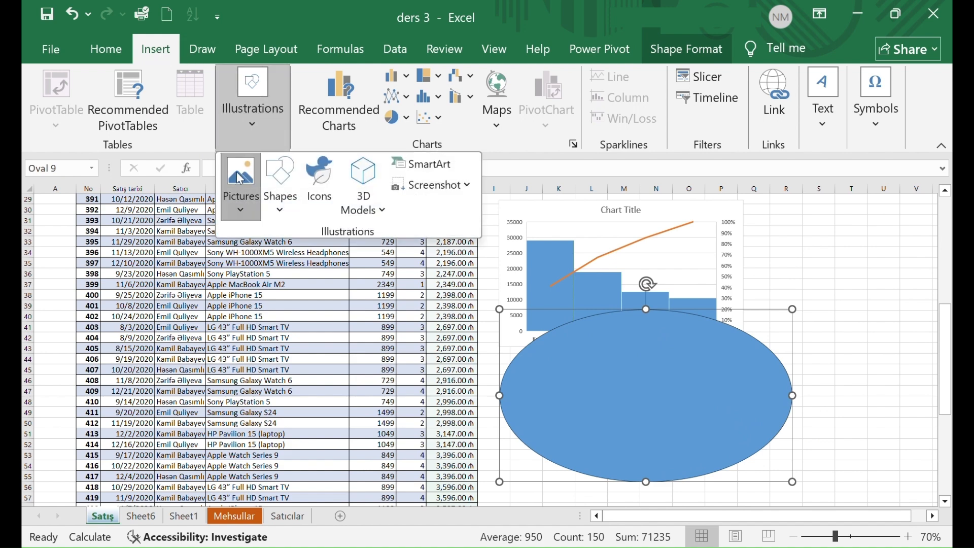
left_click(239, 185)
left_click(287, 262)
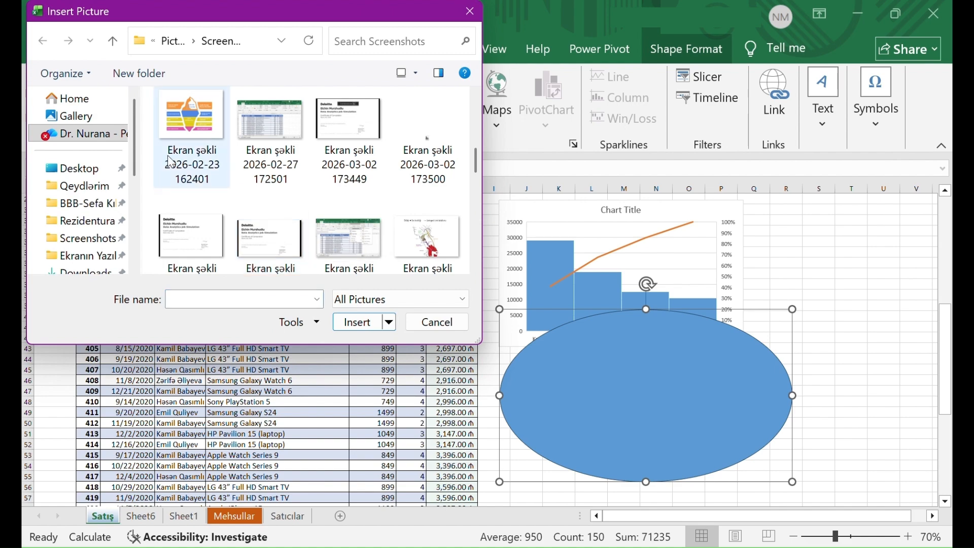
left_click(191, 124)
left_click(358, 323)
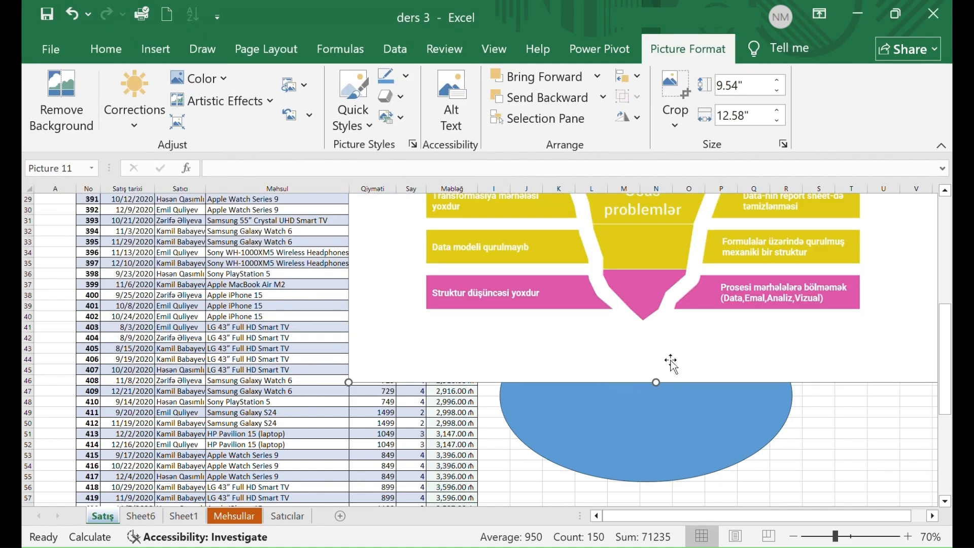
Shrink the picture to about 4.91 by 7.44 inches and move it to the right of the chart.
left_click_drag(658, 379, 657, 334)
scroll(679, 348, "up", 2)
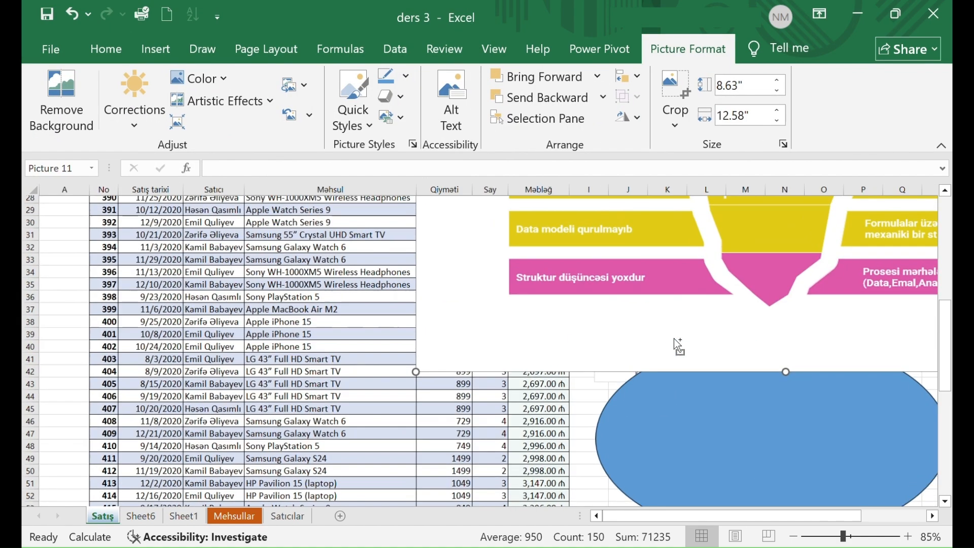
scroll(682, 348, "down", 4)
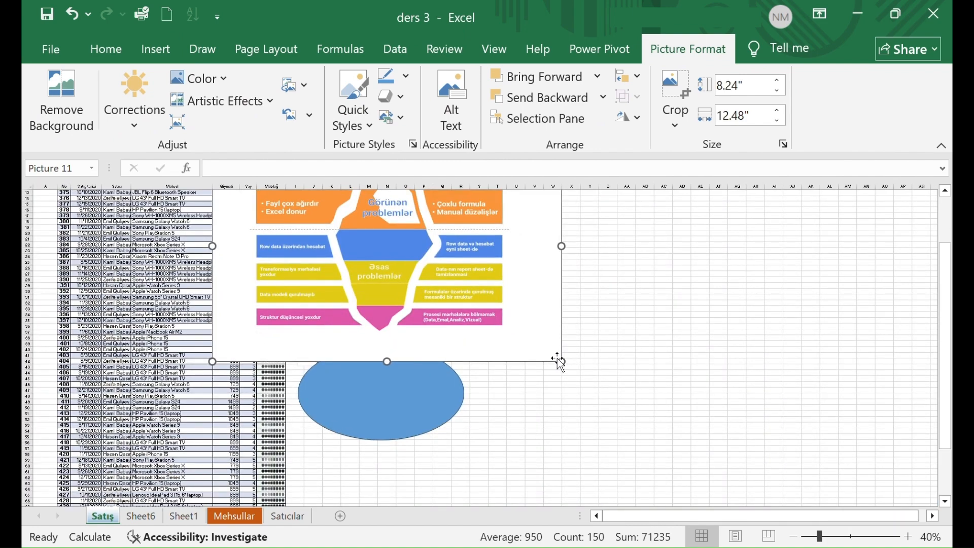
left_click_drag(558, 361, 420, 268)
left_click_drag(346, 229, 600, 327)
Move the chart up and the oval slightly right so that the two no longer overlap.
left_click(394, 306)
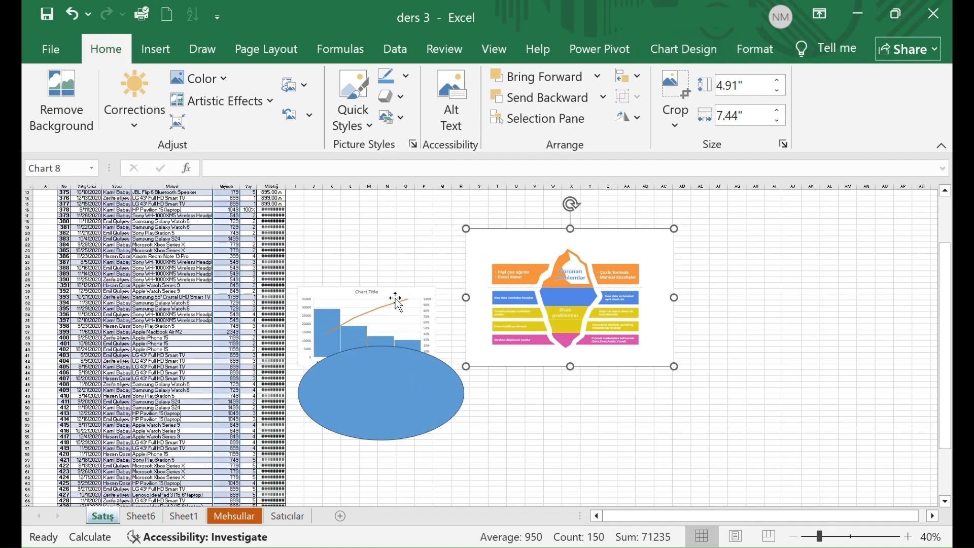
left_click_drag(406, 297, 406, 254)
left_click(413, 376)
left_click_drag(413, 376, 430, 378)
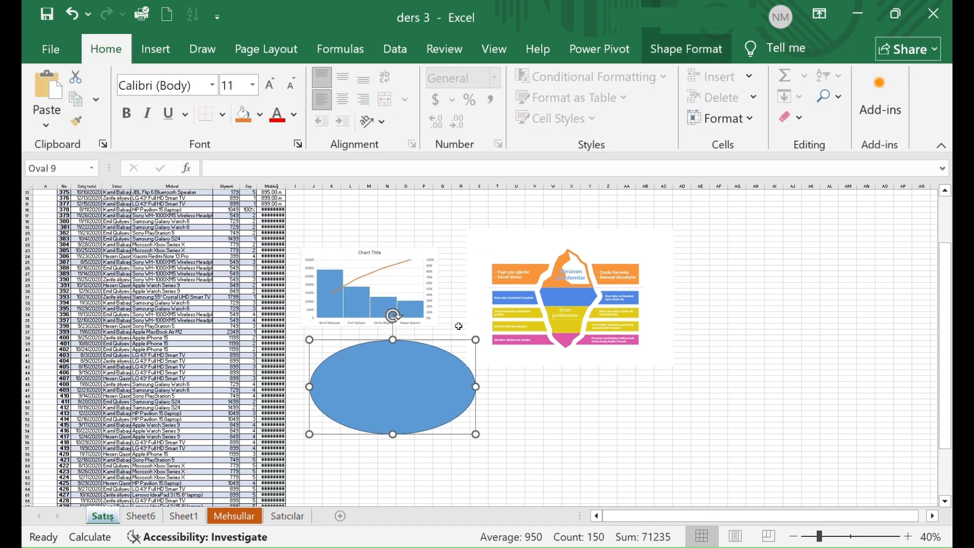
Select the chart, oval and picture together with Select Objects and move them slightly left as a group.
left_click(496, 204)
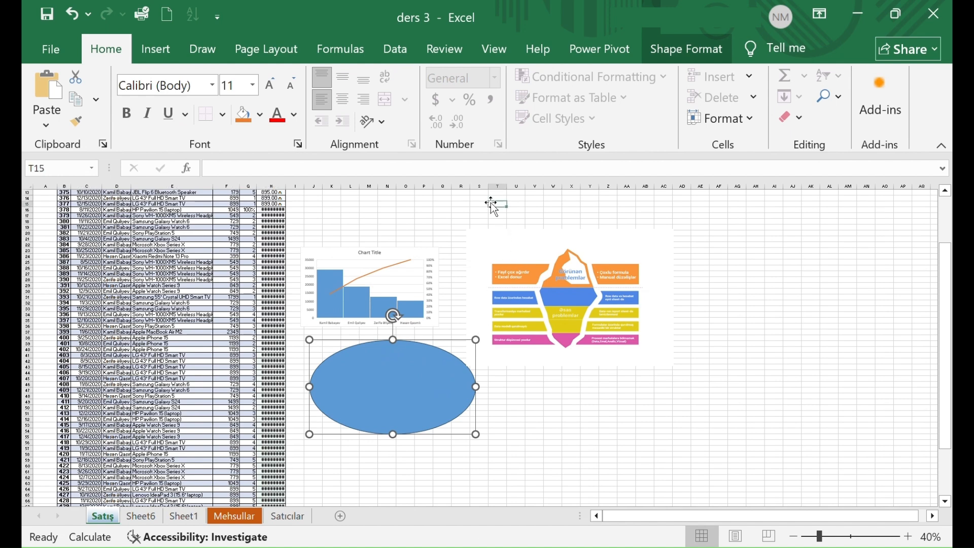
left_click(841, 99)
left_click(799, 335)
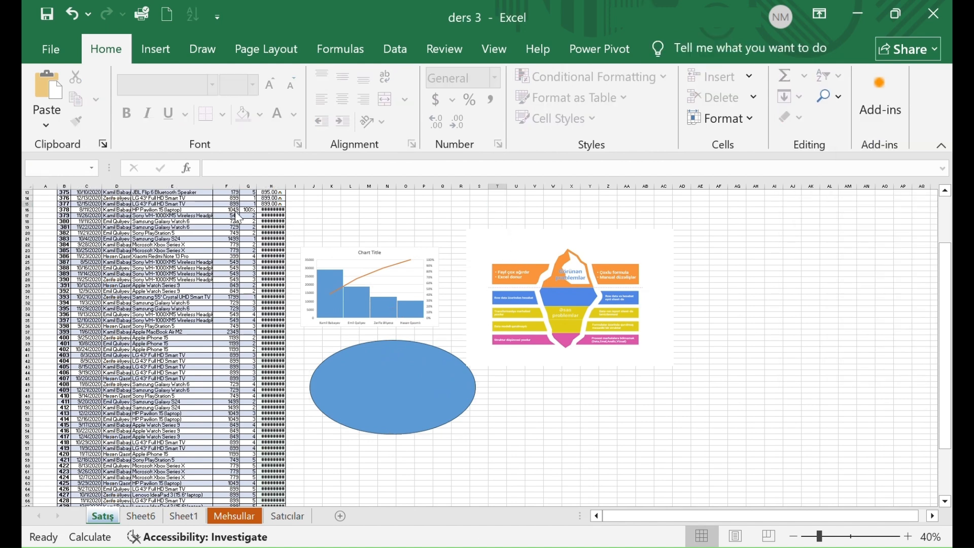
left_click_drag(227, 208, 689, 452)
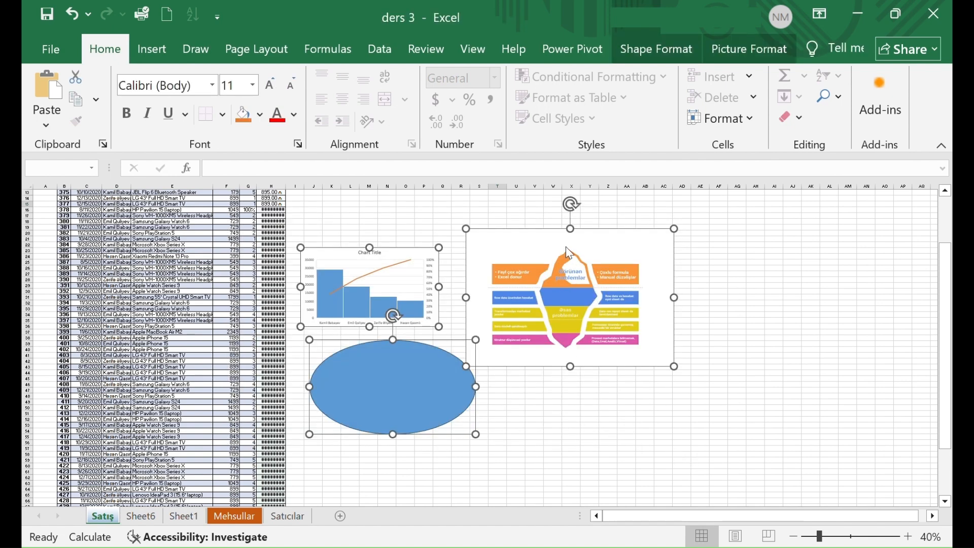
left_click_drag(569, 253, 588, 254)
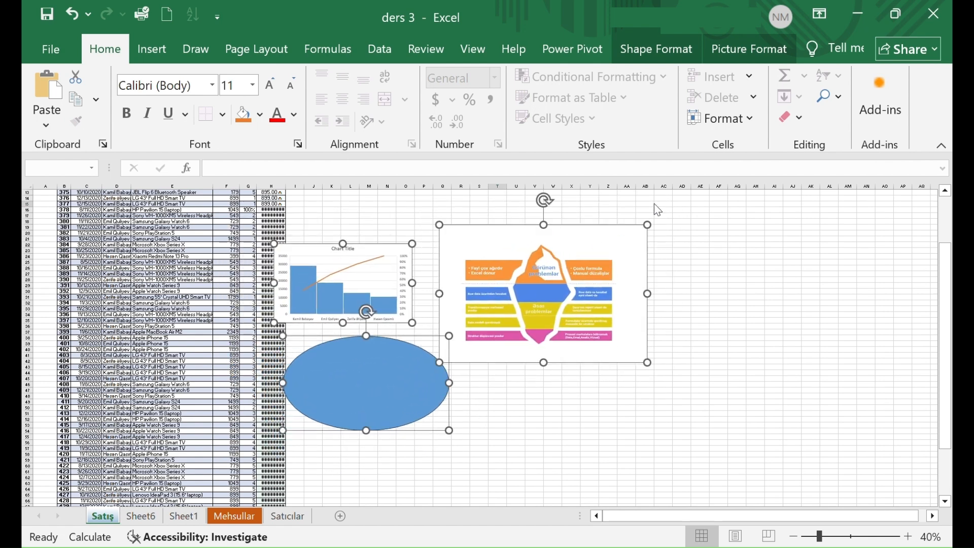
Open the Selection Pane for the sheet's objects and deselect the chart, oval and picture.
left_click(828, 96)
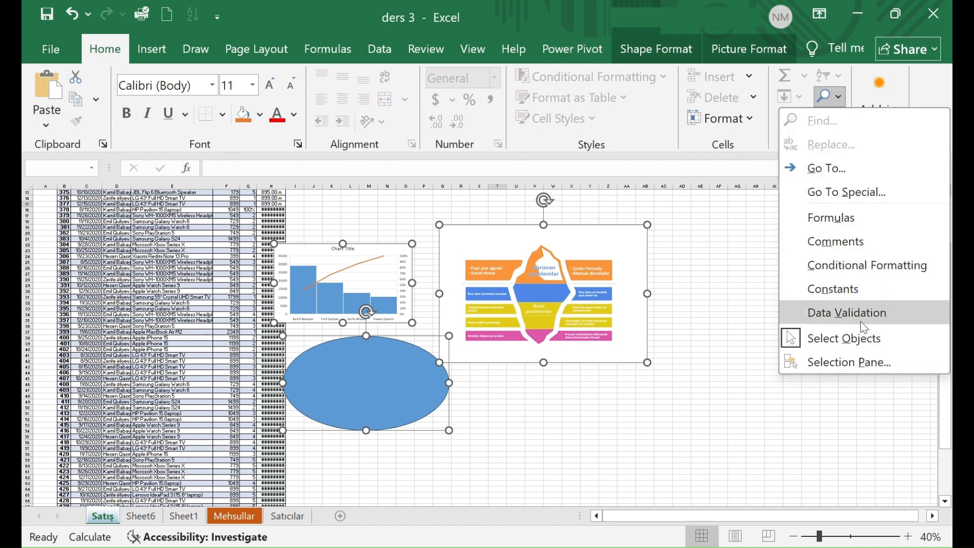
left_click(843, 368)
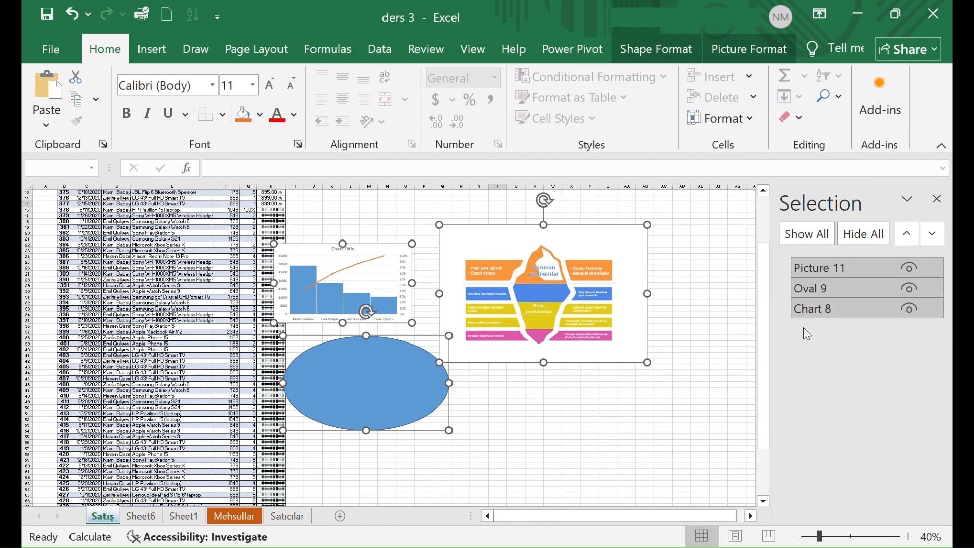
left_click(690, 411)
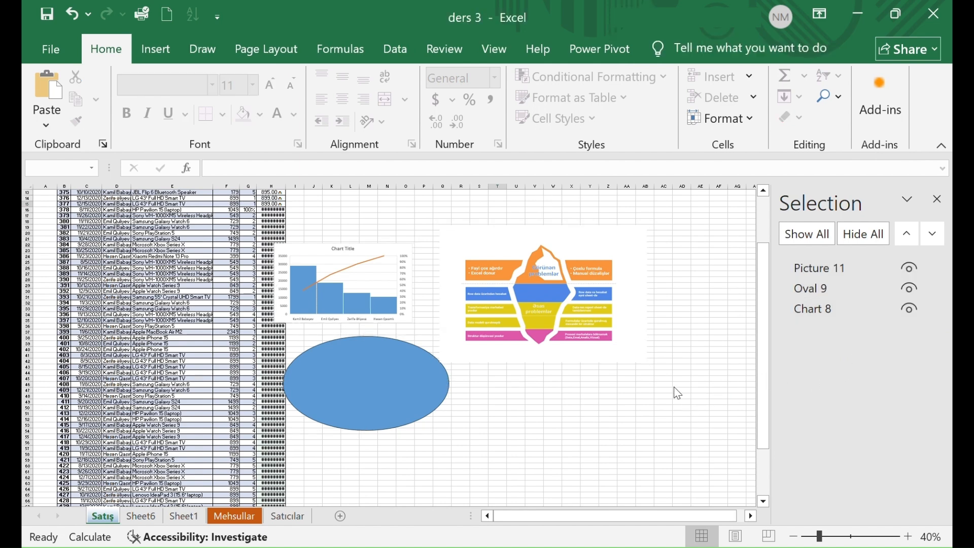
Select the picture, oval and chart one at a time from the Selection Pane to locate each object on the sheet.
left_click(836, 270)
left_click(832, 287)
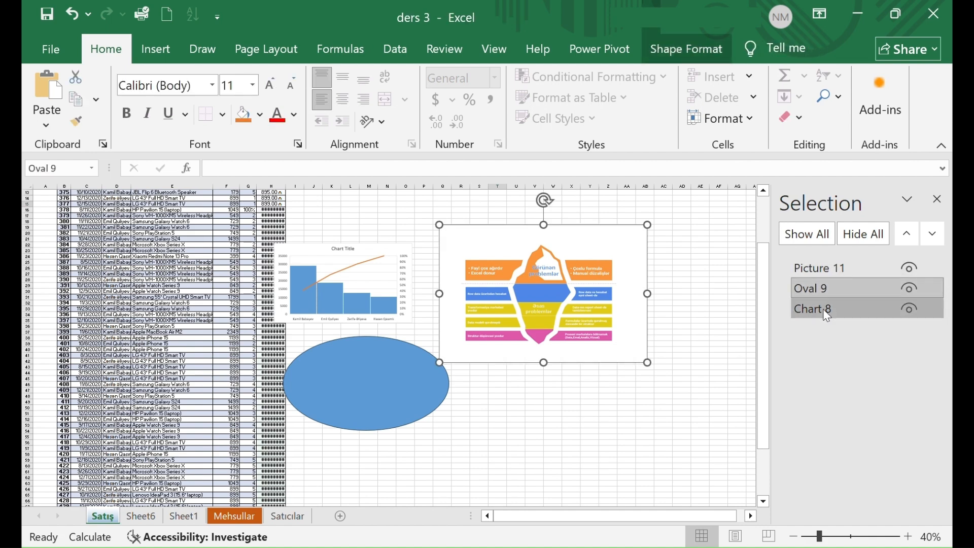
left_click(847, 308)
left_click(842, 269)
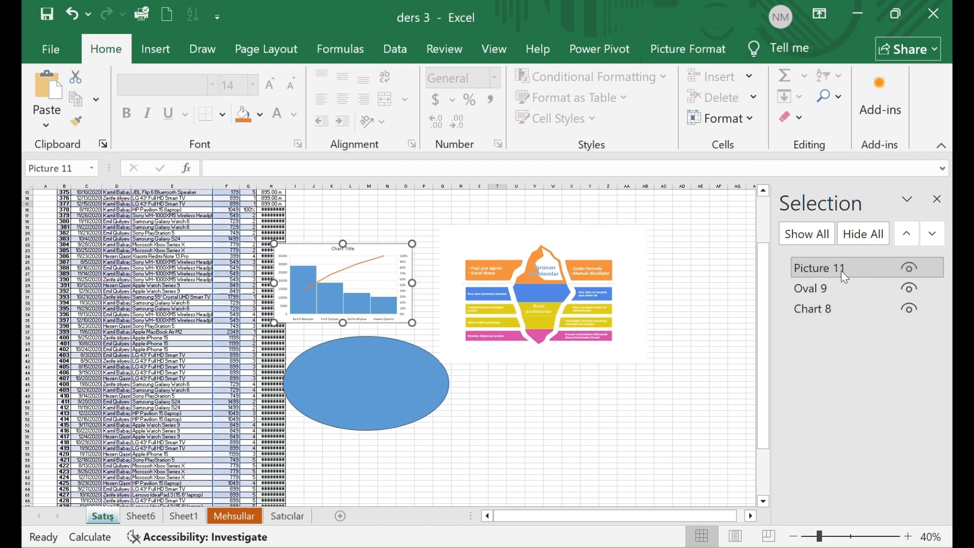
left_click(832, 289)
left_click(819, 311)
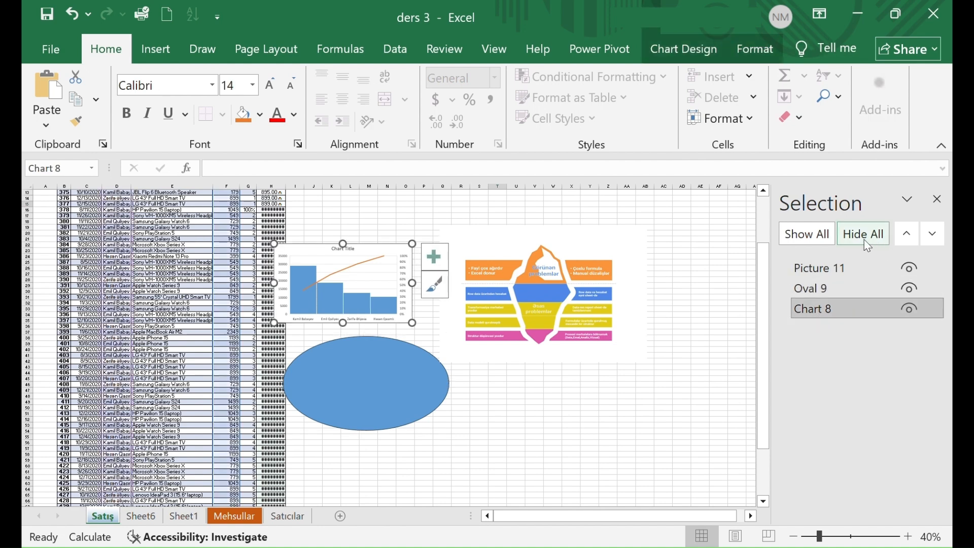
Hide the picture, the oval and the chart individually in the Selection Pane.
left_click(909, 268)
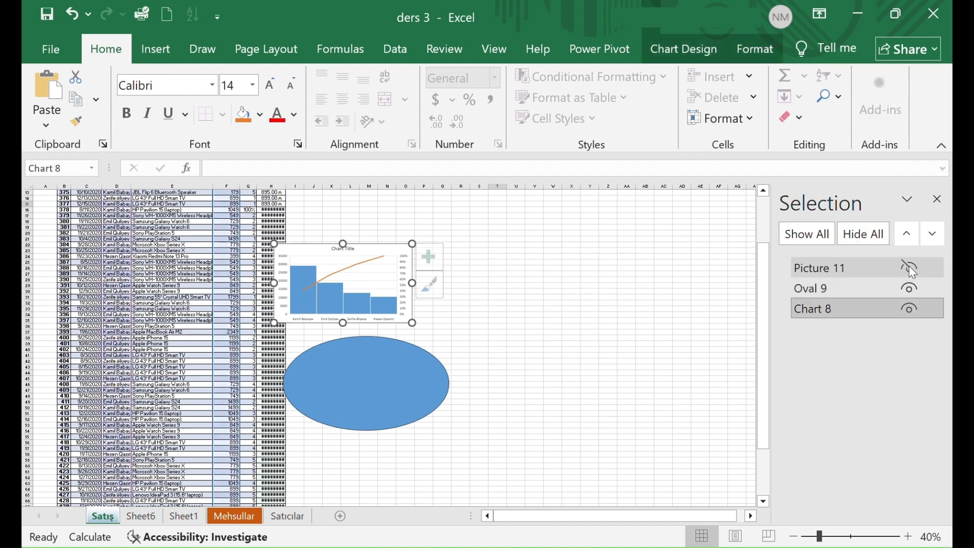
left_click(910, 288)
left_click(908, 308)
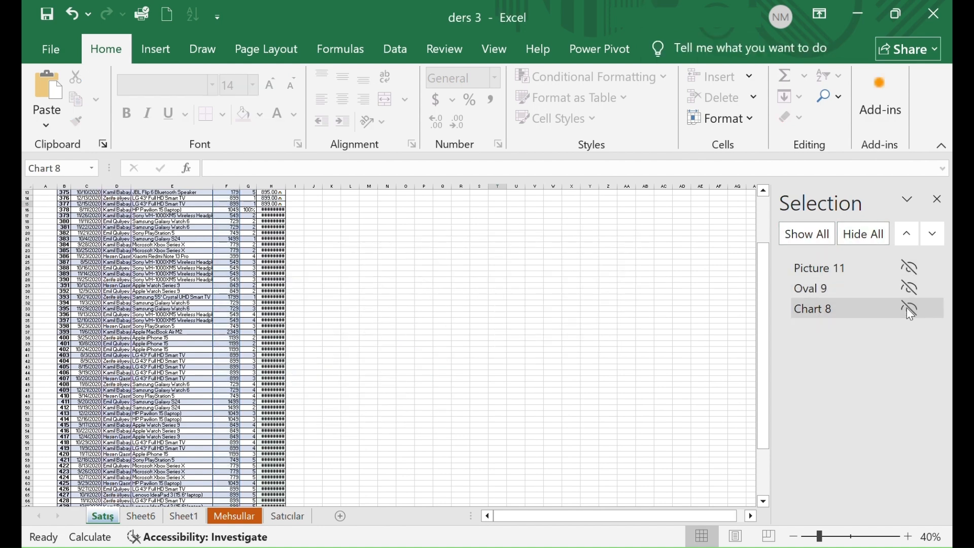
Show all the hidden objects at once, and hide and show them all together once more.
left_click(811, 234)
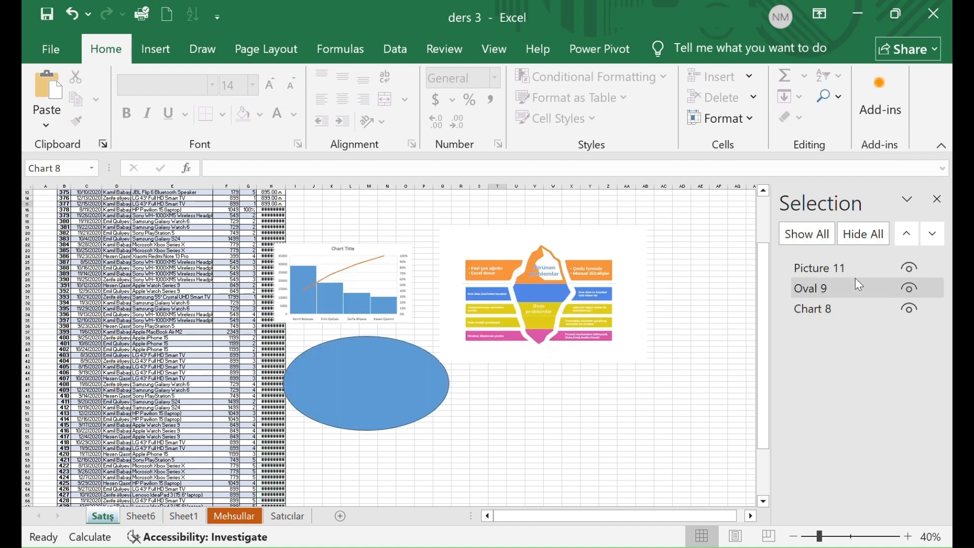
left_click(869, 237)
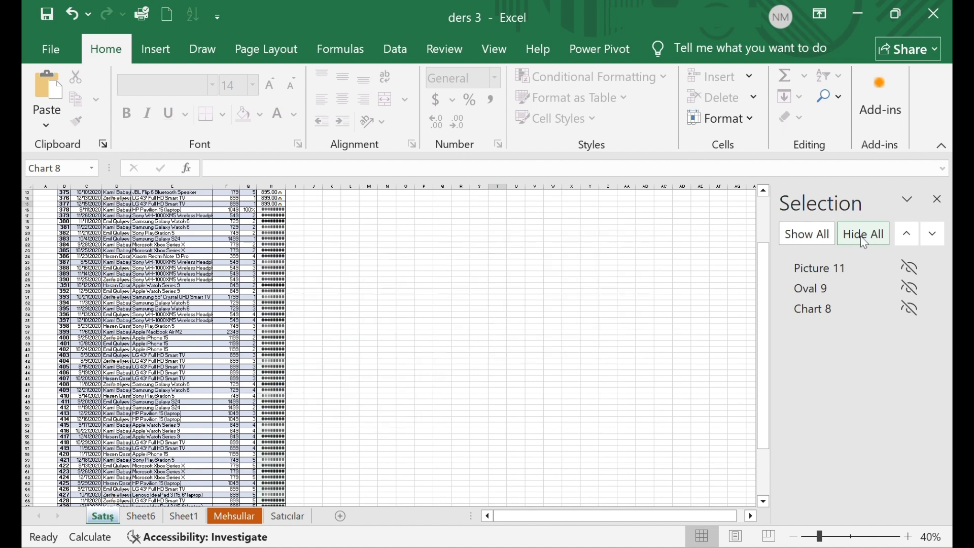
left_click(830, 235)
Send the picture one level back behind the oval and move it so it overlaps the chart and the oval.
left_click(862, 273)
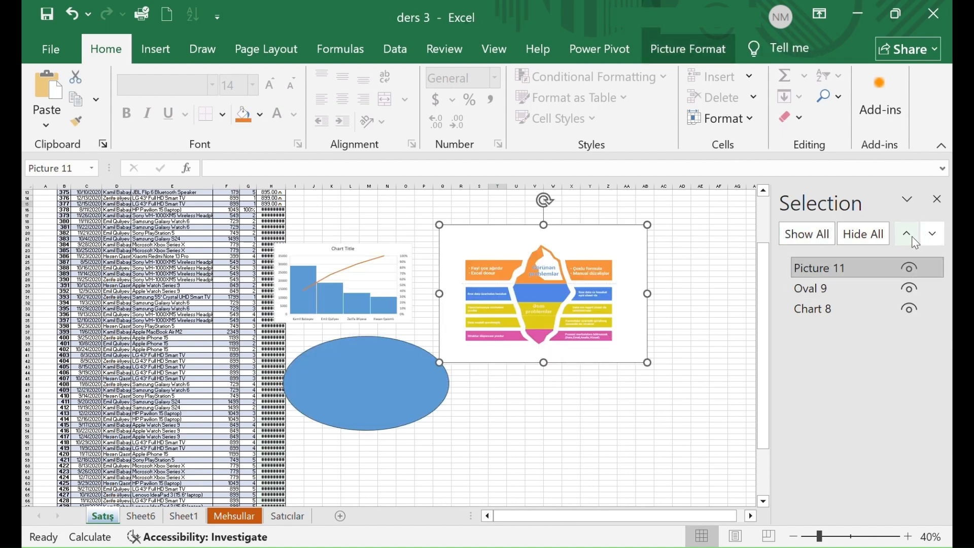
left_click(925, 236)
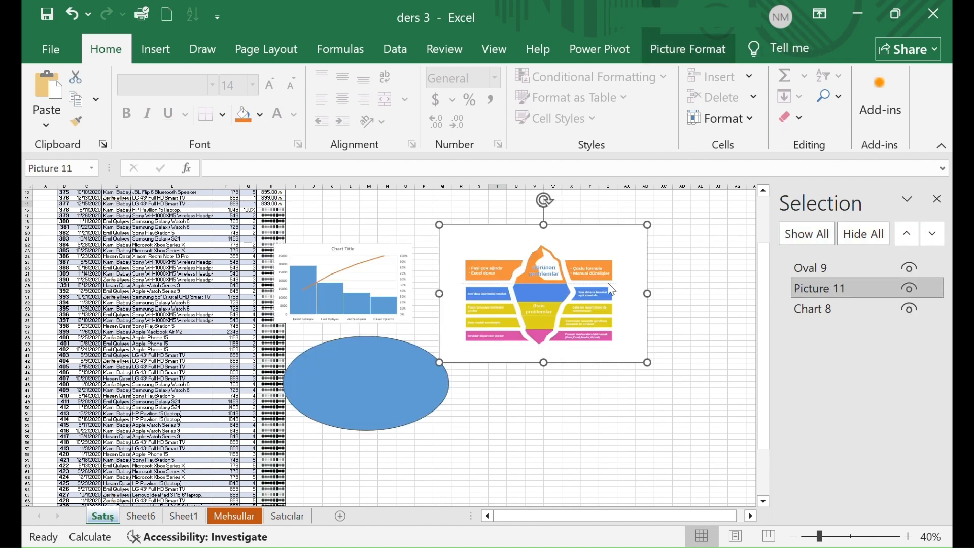
left_click_drag(609, 285, 539, 306)
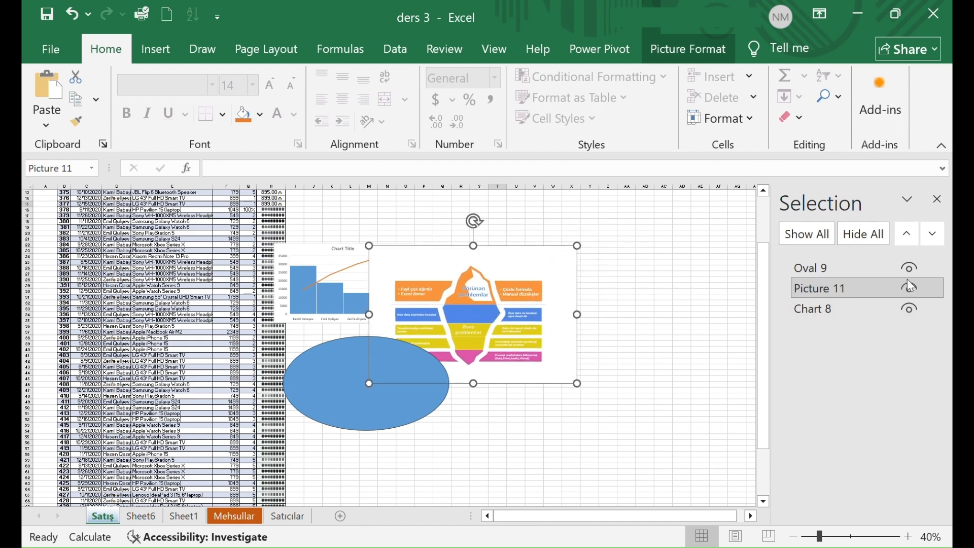
Reorder the picture down to the lowest level of the object stack and back up to the front.
left_click(912, 239)
left_click(934, 238)
left_click(934, 238)
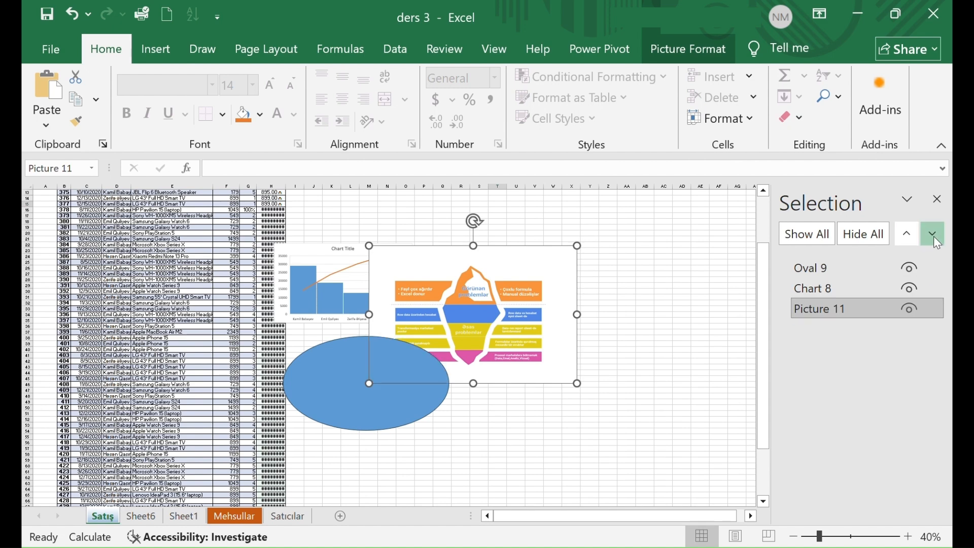
left_click(912, 237)
left_click(912, 238)
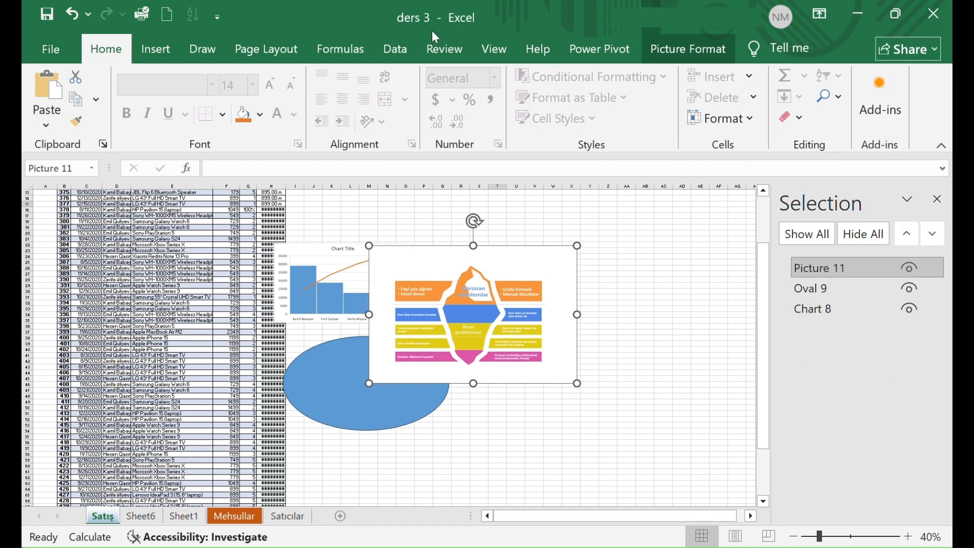
Close the Selection Pane and return to the sheet with the picture selected.
left_click(828, 105)
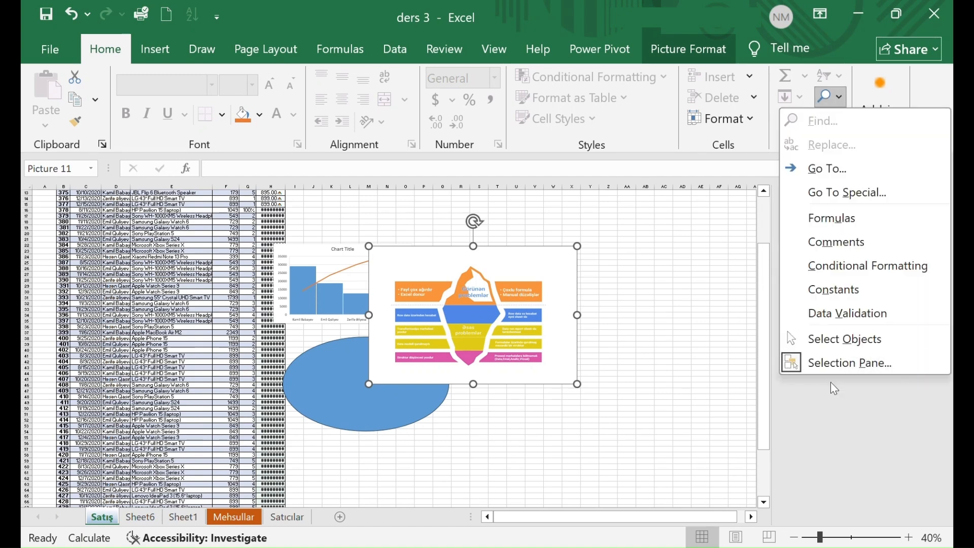
left_click(826, 364)
left_click(827, 106)
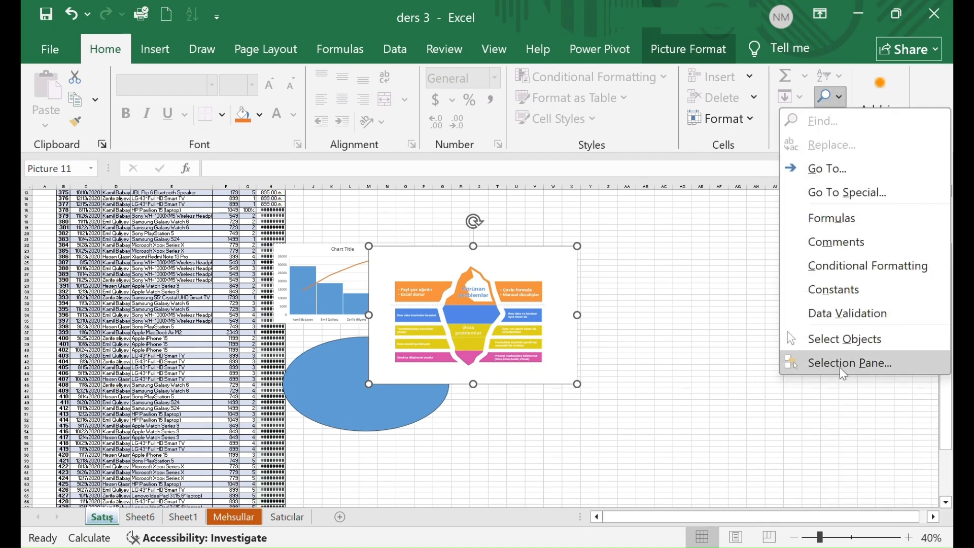
left_click(546, 268)
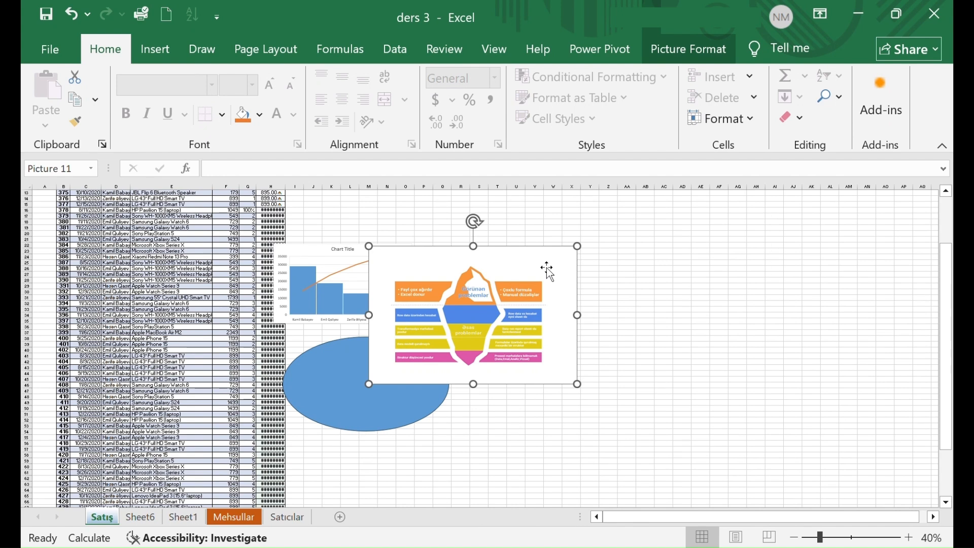